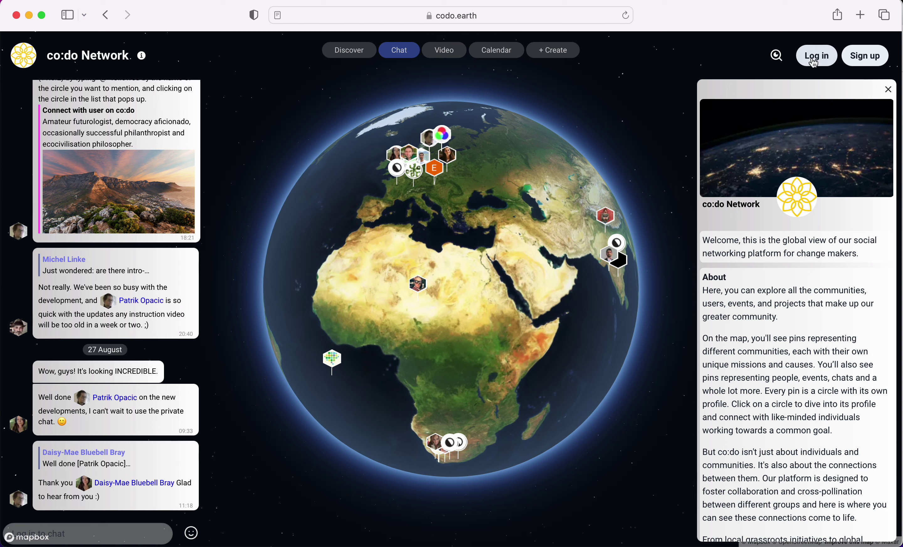
- Start a new account and fill in the first name, last name and e-mail address
{"action": "left_click", "coordinate": [865, 59]}
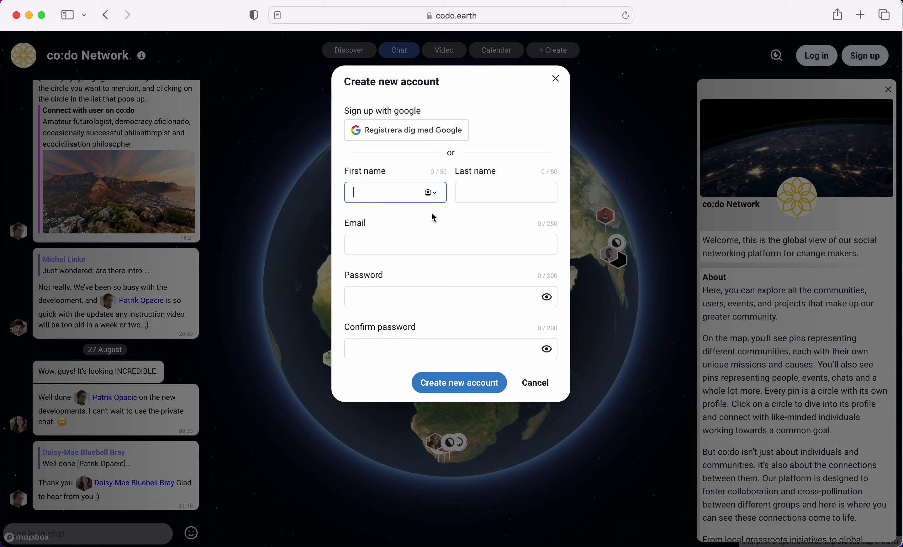
{"action": "type", "text": "Tim"}
{"action": "left_click", "coordinate": [471, 192]}
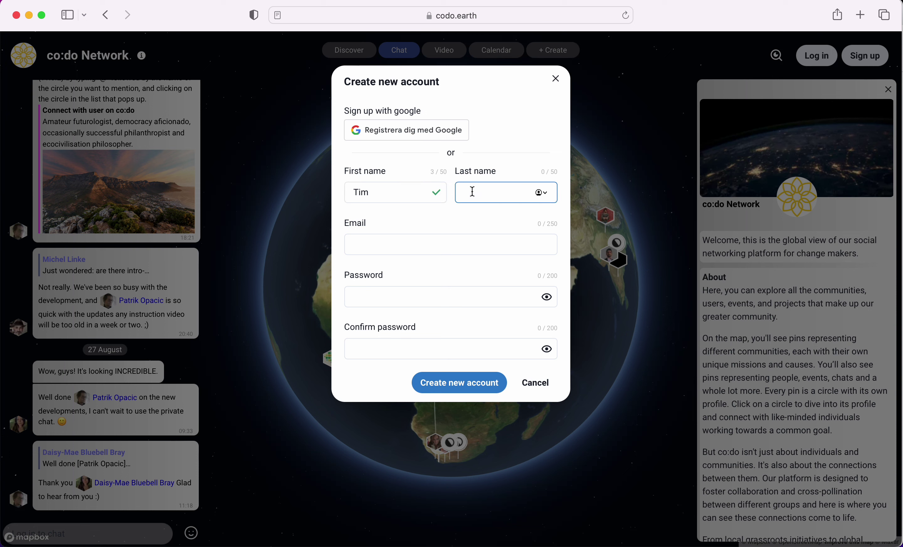
{"action": "type", "text": "Tester"}
{"action": "left_click", "coordinate": [422, 244]}
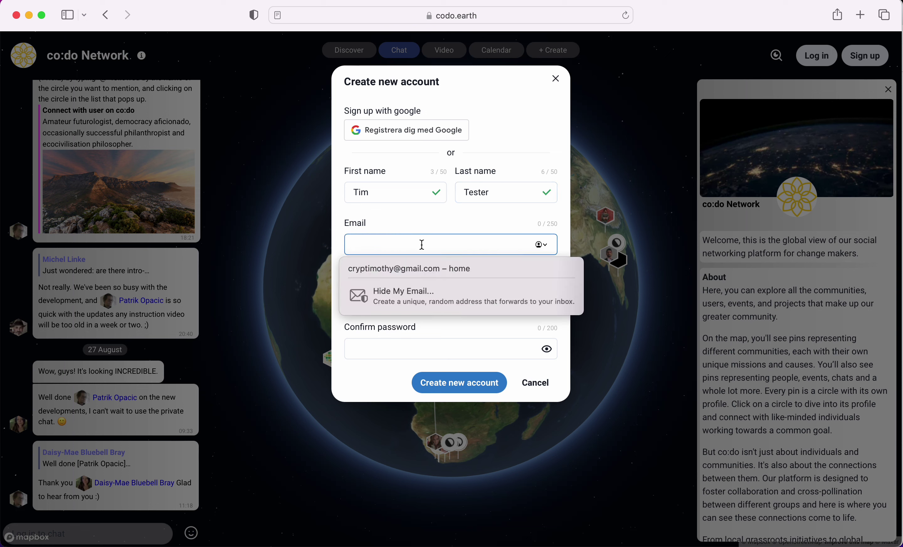
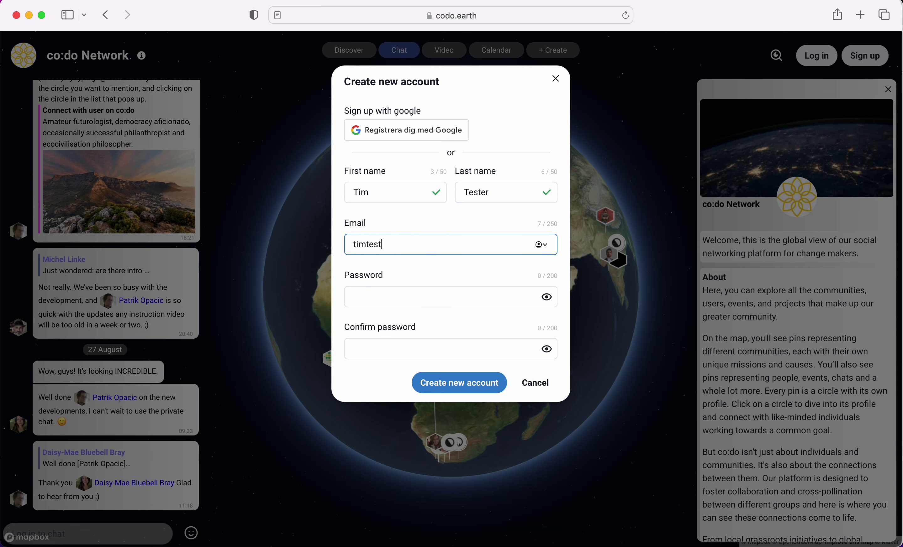
- Use Safari's suggested strong password and create the account
{"action": "left_click", "coordinate": [471, 301]}
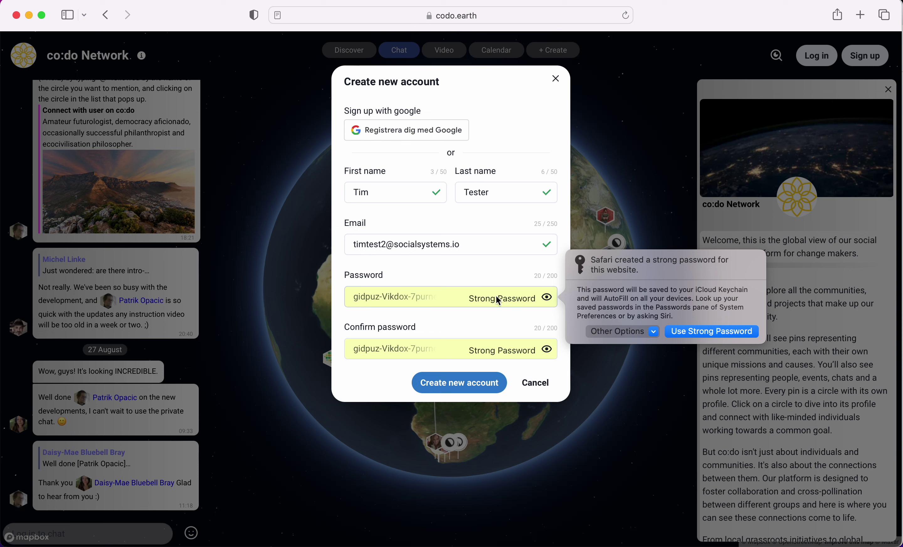
{"action": "left_click", "coordinate": [730, 331]}
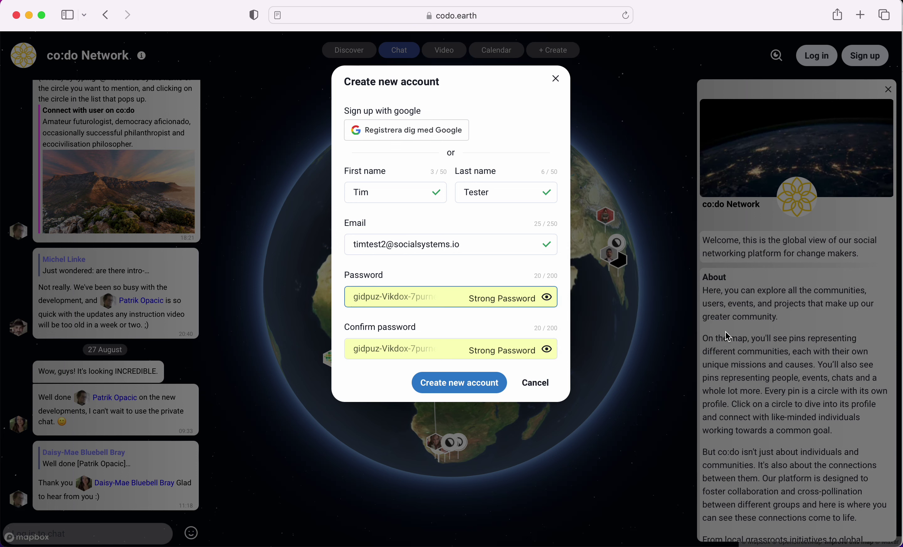
{"action": "left_click", "coordinate": [462, 385]}
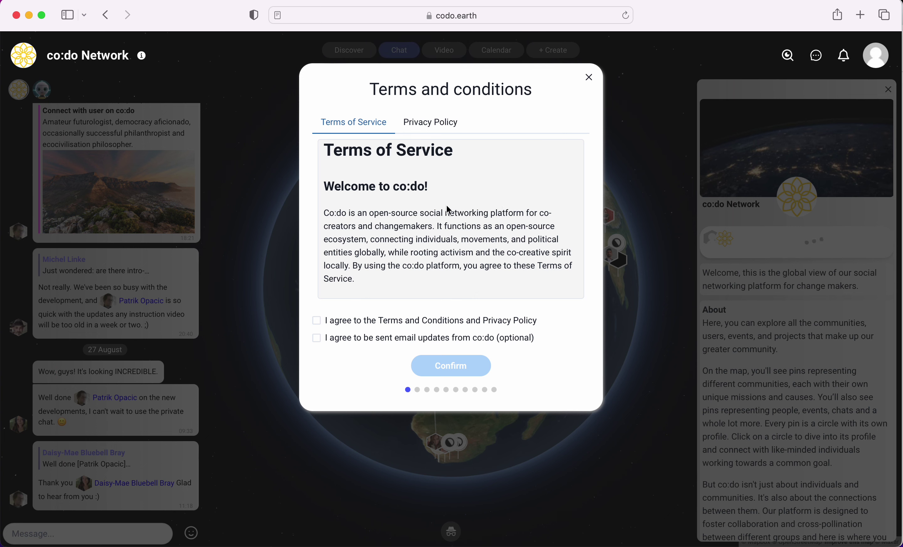
- Read through the Terms of Service and the Privacy Policy
{"action": "scroll", "coordinate": [446, 207], "scroll_direction": "down", "scroll_amount": 20}
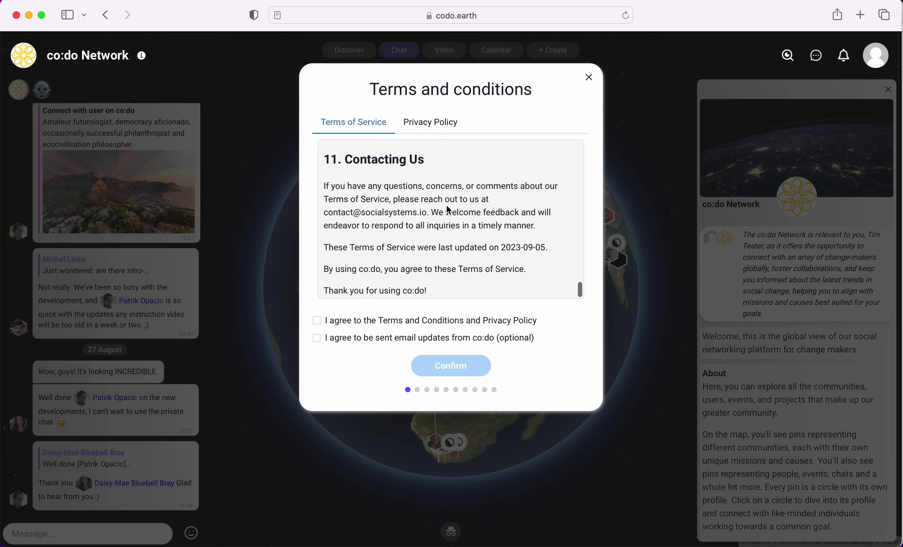
{"action": "scroll", "coordinate": [447, 205], "scroll_direction": "up", "scroll_amount": 20}
{"action": "left_click", "coordinate": [441, 124]}
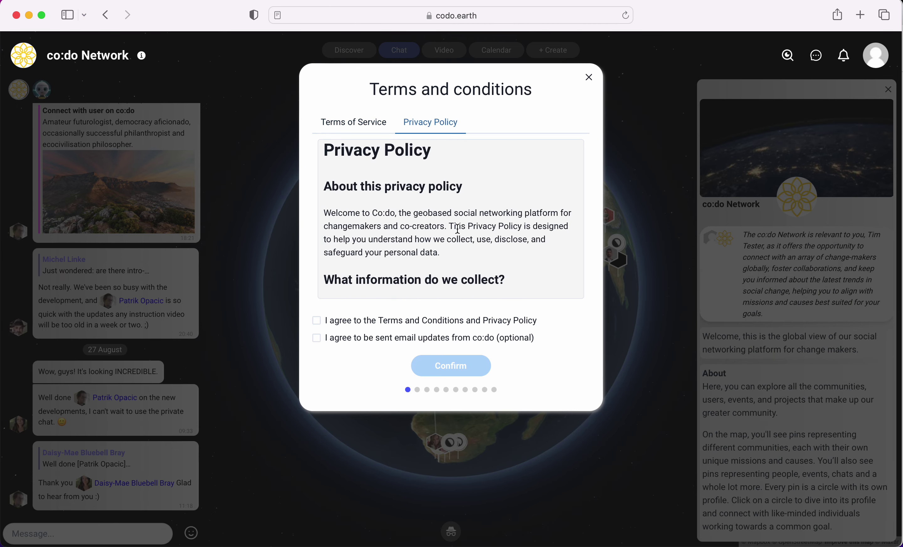
{"action": "scroll", "coordinate": [458, 228], "scroll_direction": "down", "scroll_amount": 15}
{"action": "scroll", "coordinate": [458, 229], "scroll_direction": "up", "scroll_amount": 15}
- Agree to the terms and privacy policy, opt in to e-mail updates, and confirm
{"action": "left_click", "coordinate": [316, 321]}
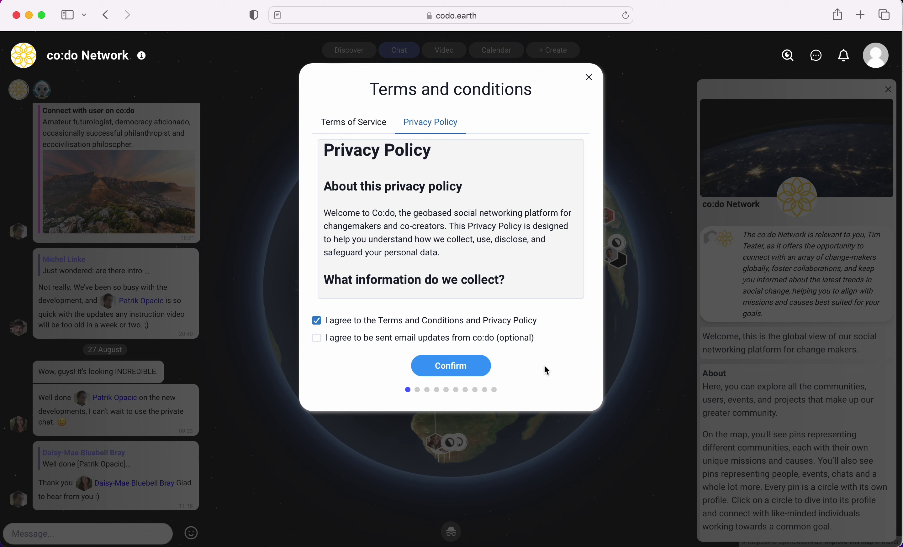
{"action": "left_click", "coordinate": [317, 339]}
{"action": "left_click", "coordinate": [458, 367]}
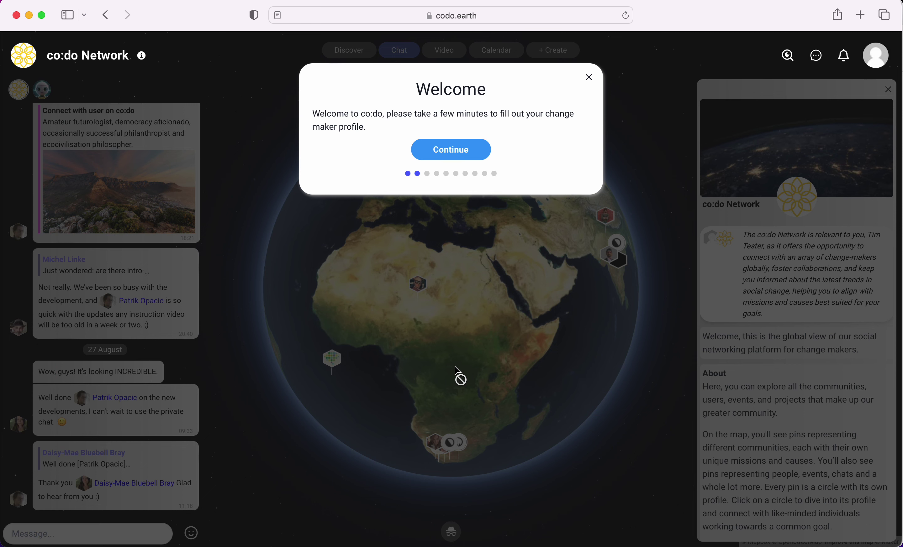
- Enter the bio 'I am just here as a test account.' and make 'account' bold
{"action": "left_click", "coordinate": [455, 151]}
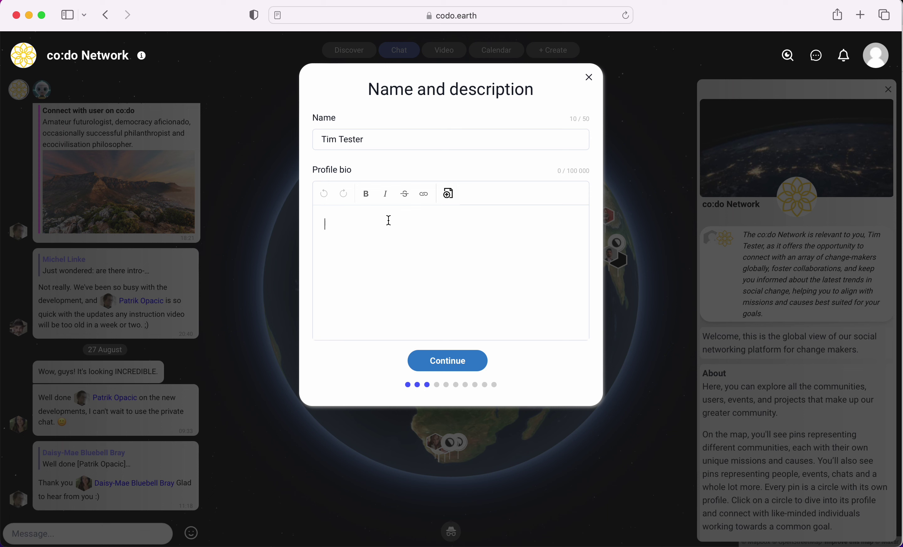
{"action": "type", "text": "I am"}
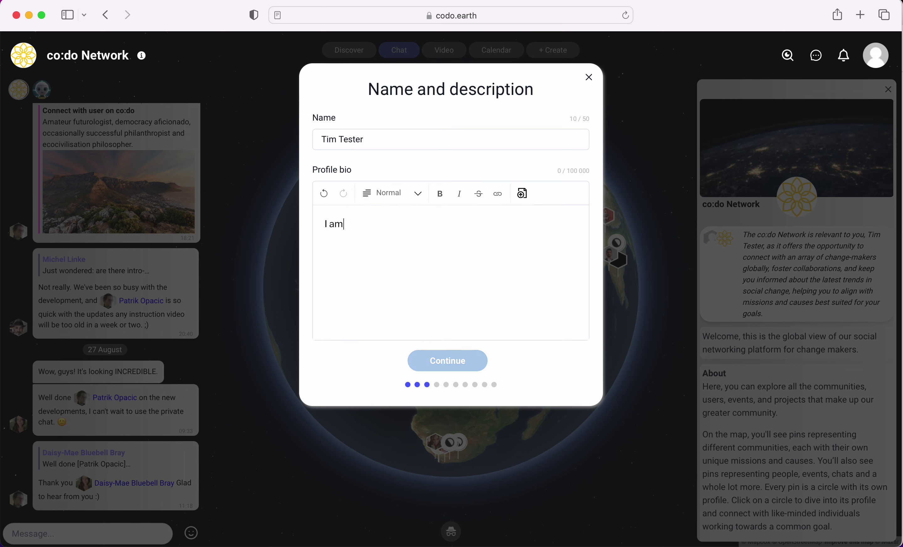
{"action": "type", "text": " just here as a test acc"}
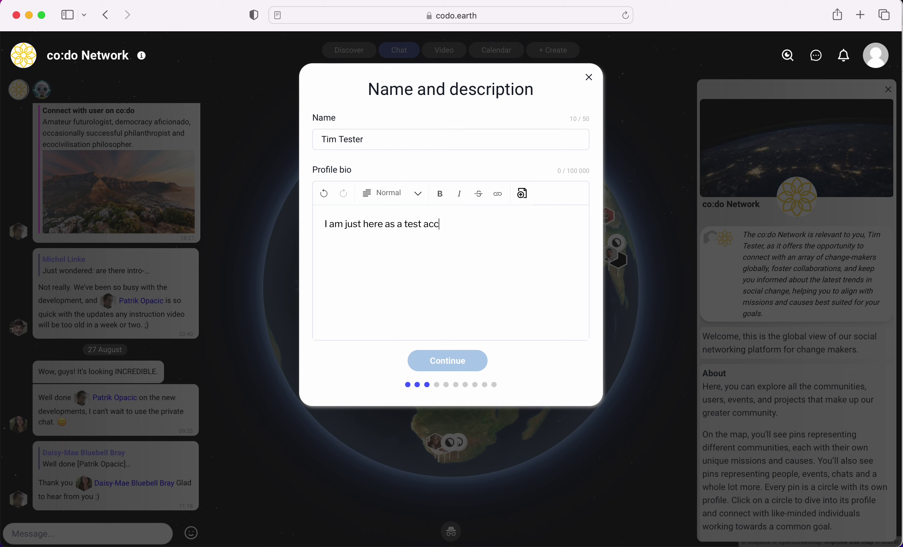
{"action": "type", "text": "punt."}
{"action": "double_click", "coordinate": [438, 226]}
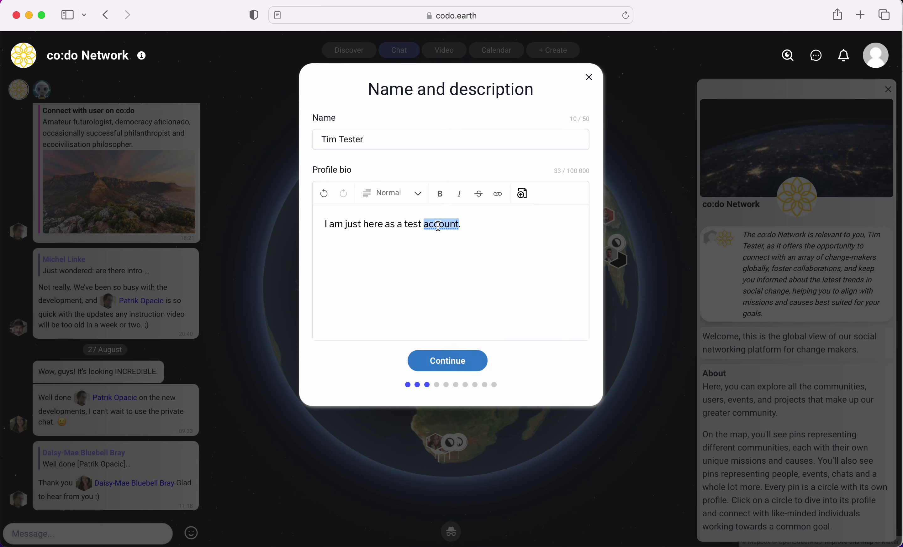
{"action": "left_click", "coordinate": [440, 194]}
{"action": "left_click", "coordinate": [487, 249]}
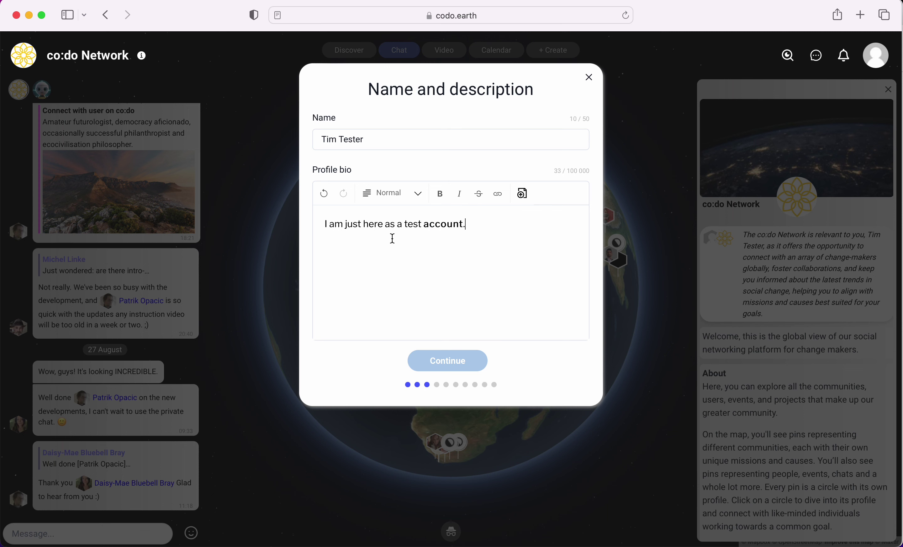
- Strike through the word 'here' and save the name and bio
{"action": "double_click", "coordinate": [373, 224]}
{"action": "left_click", "coordinate": [479, 196]}
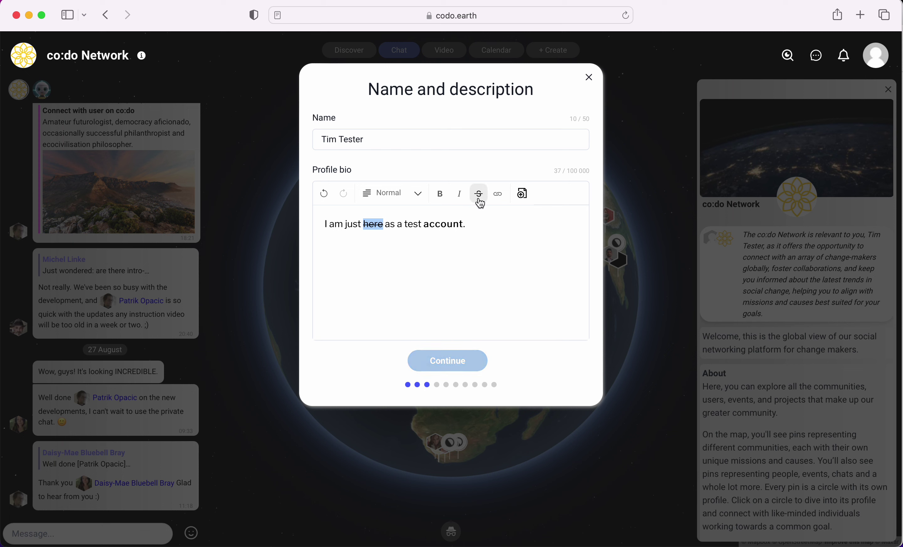
{"action": "left_click", "coordinate": [476, 255]}
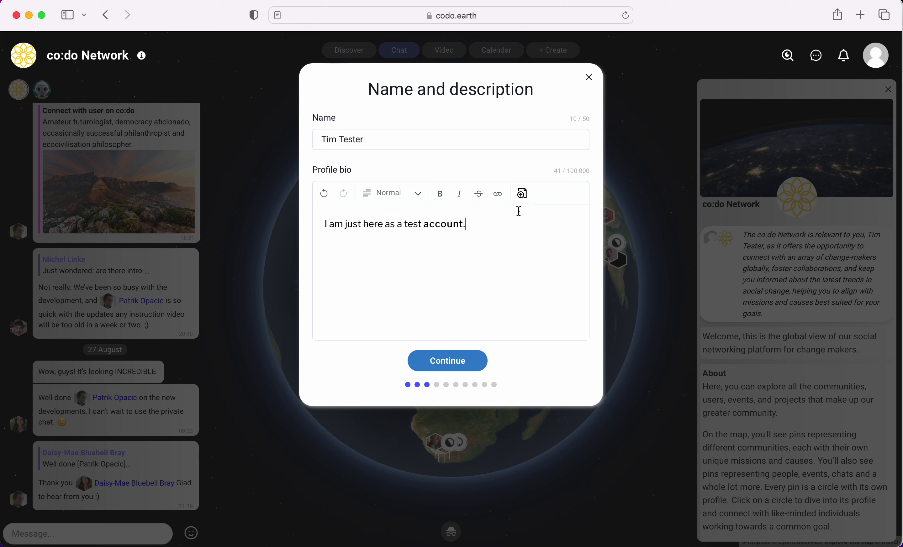
{"action": "left_click", "coordinate": [457, 360]}
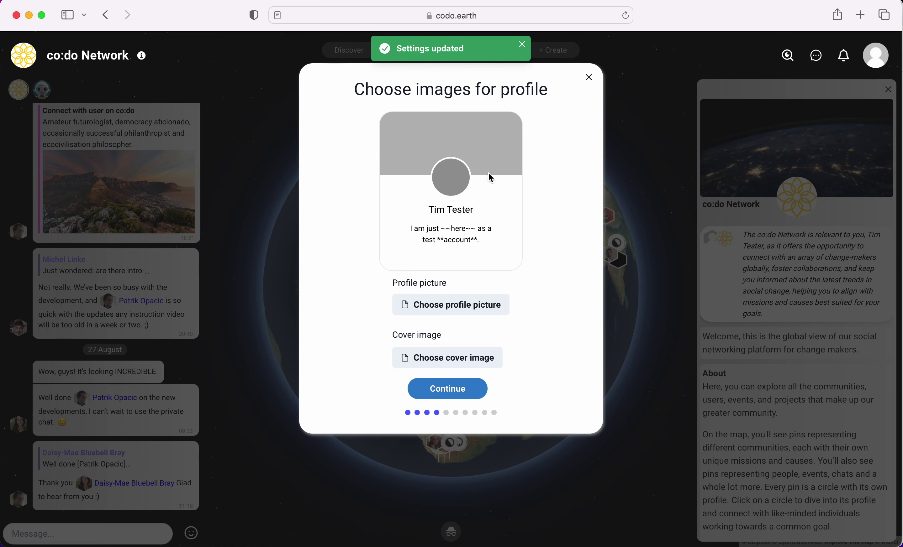
- Upload the portrait photo as the profile picture
{"action": "left_click", "coordinate": [456, 306]}
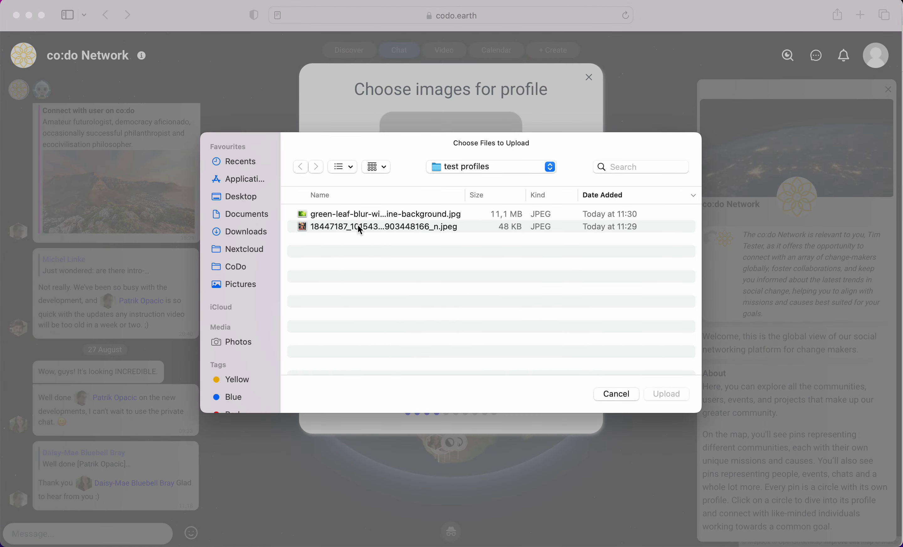
{"action": "left_click", "coordinate": [358, 226]}
{"action": "left_click", "coordinate": [668, 394]}
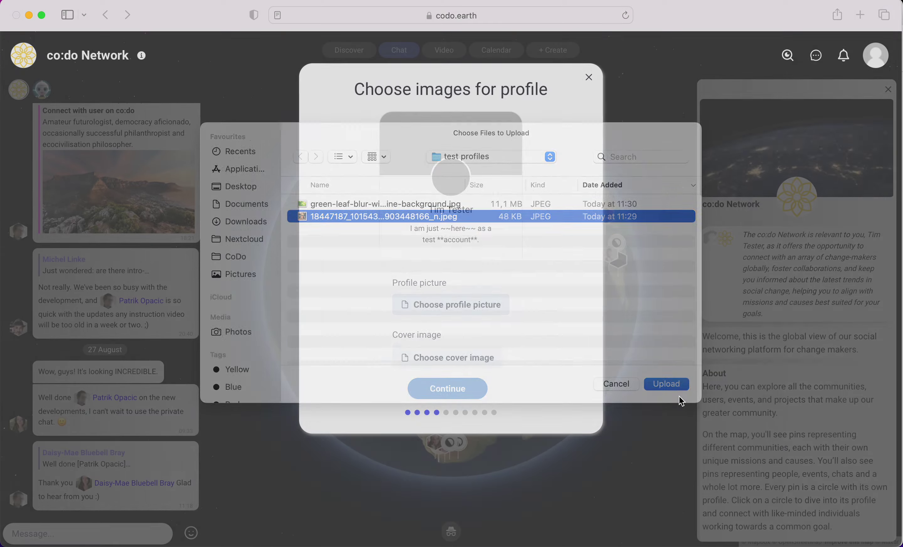
- Upload the green leaf background as the cover image and save the images
{"action": "left_click", "coordinate": [448, 365]}
{"action": "left_click", "coordinate": [404, 216]}
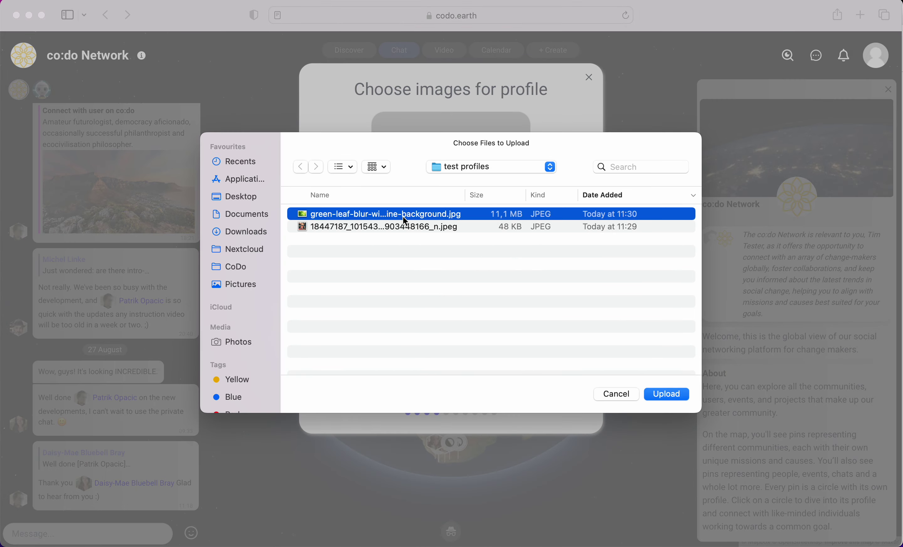
{"action": "left_click", "coordinate": [669, 394]}
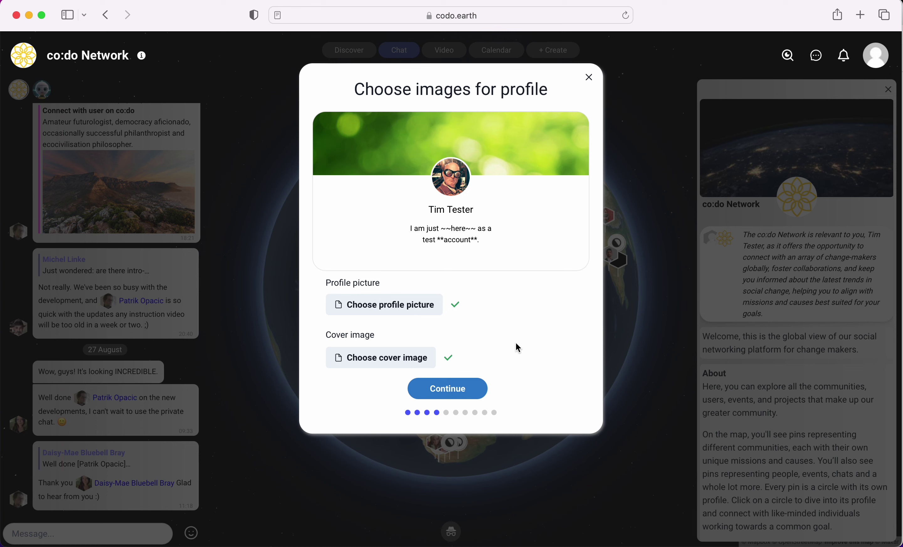
{"action": "left_click", "coordinate": [454, 389]}
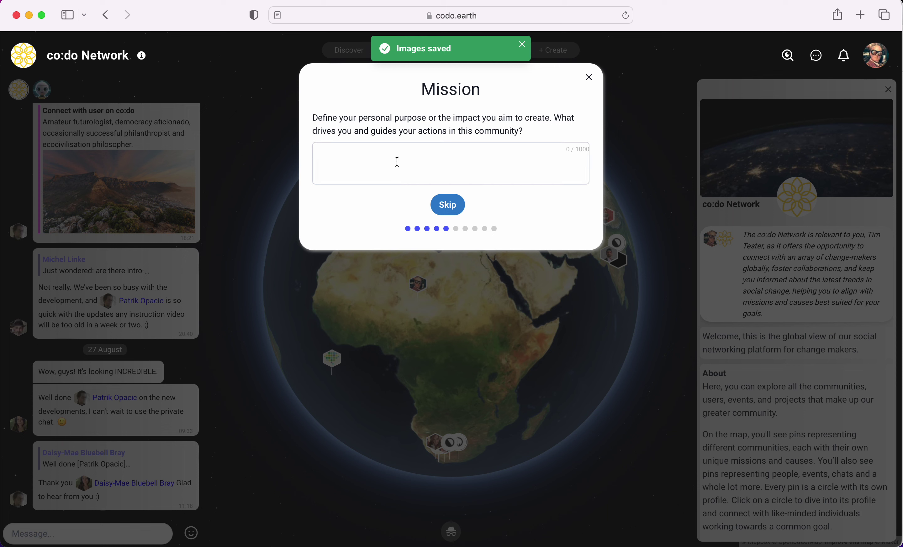
- Write the mission 'My goal is that everyone be happy' and save it
{"action": "left_click", "coordinate": [396, 163]}
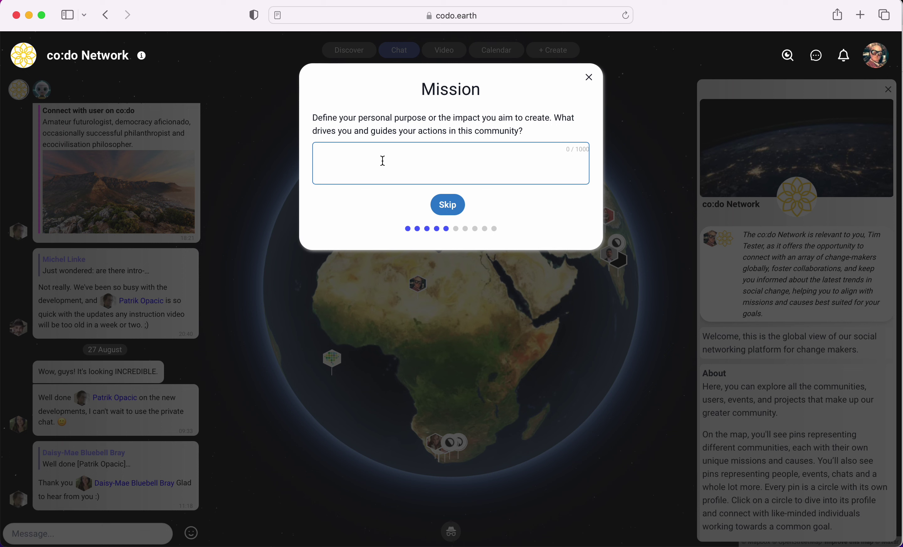
{"action": "type", "text": "My "}
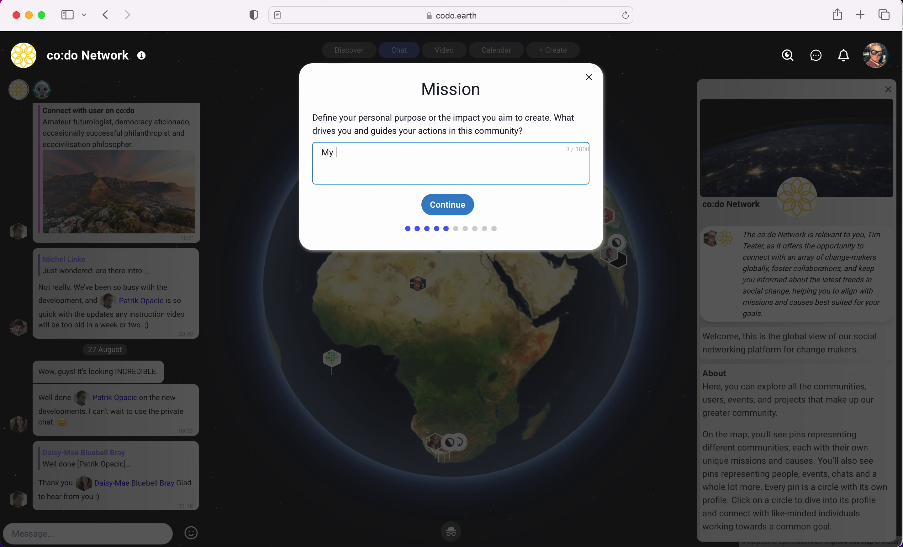
{"action": "type", "text": "goal is tha"}
{"action": "type", "text": "t everyone be happy"}
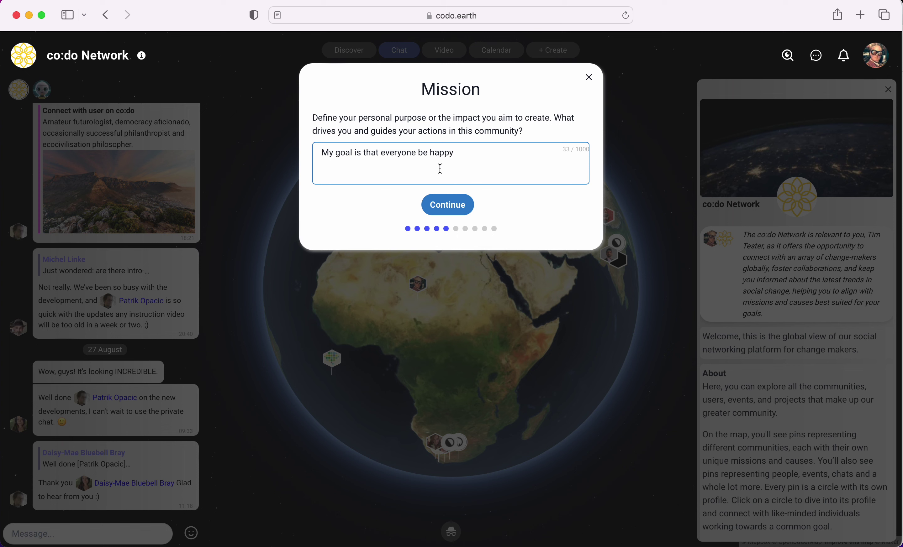
{"action": "left_click", "coordinate": [457, 201]}
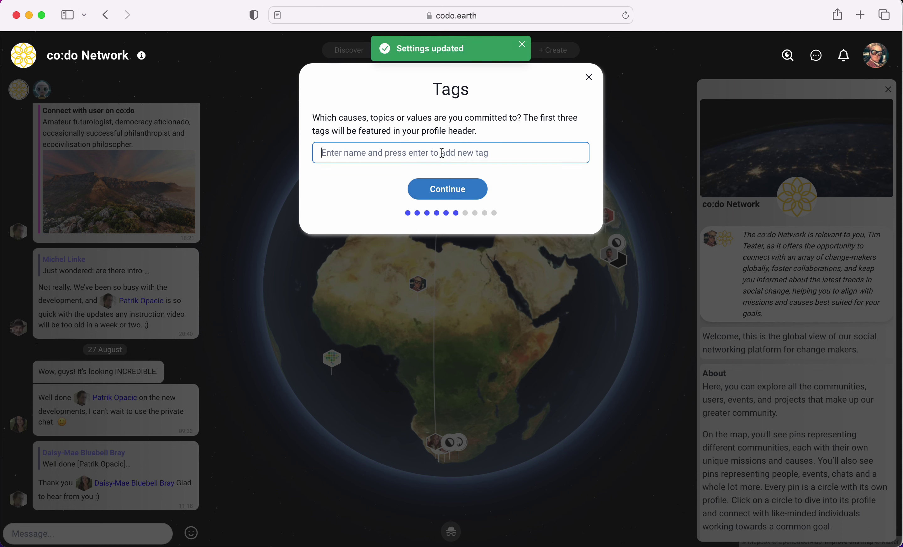
- Add #democracy as the profile tag and submit the tags
{"action": "type", "text": "dem"}
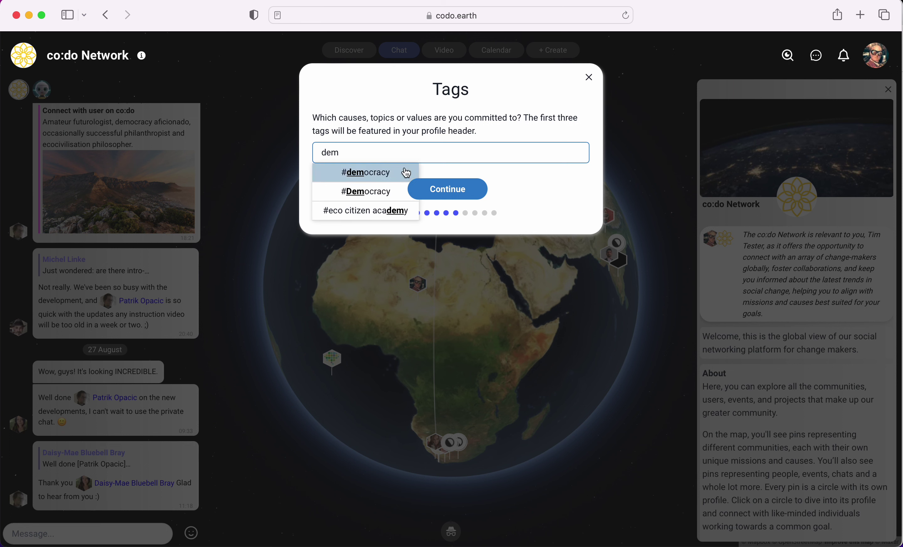
{"action": "left_click", "coordinate": [402, 176]}
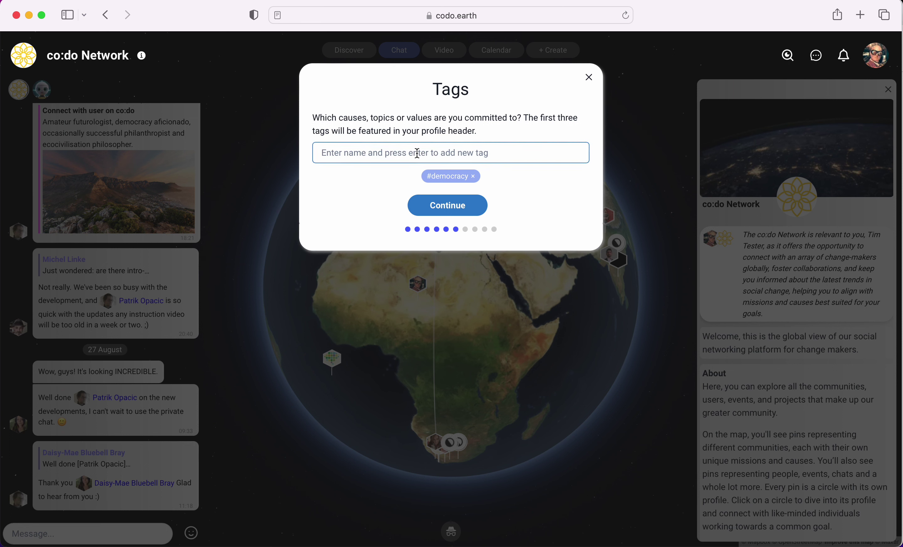
{"action": "type", "text": "netwe"}
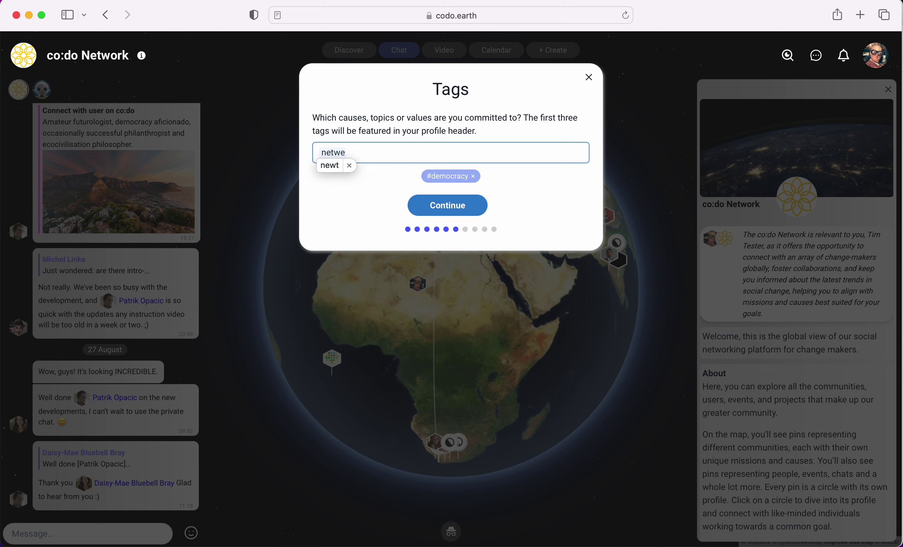
{"action": "key", "text": "BackSpace"}
{"action": "type", "text": "orking"}
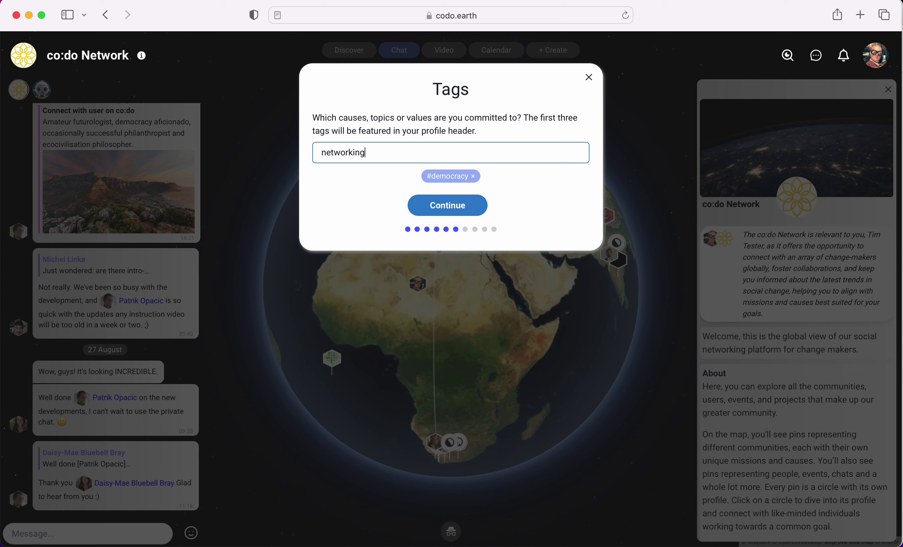
{"action": "left_click", "coordinate": [450, 216]}
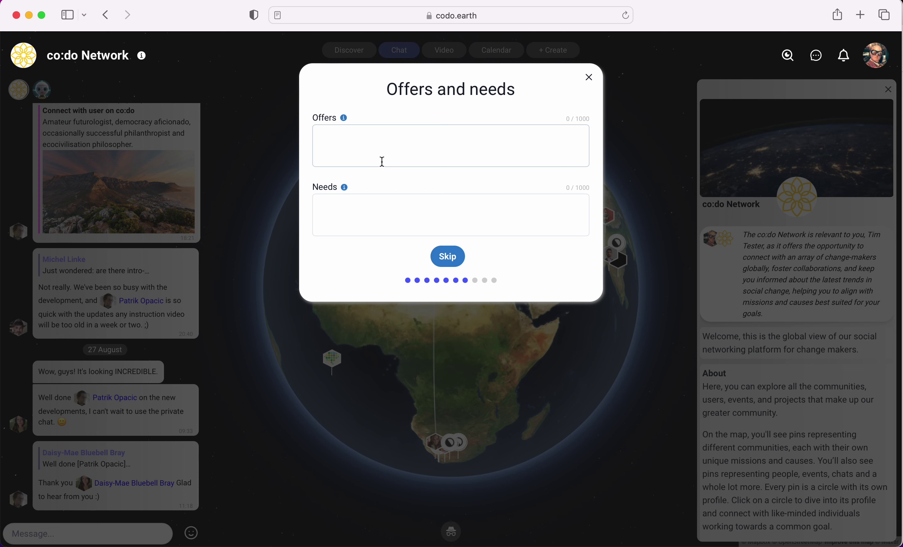
- Enter the offer 'I am very handy with a hammer and a saw.' and the need 'I need lumber to build stuff.'
{"action": "left_click", "coordinate": [433, 144]}
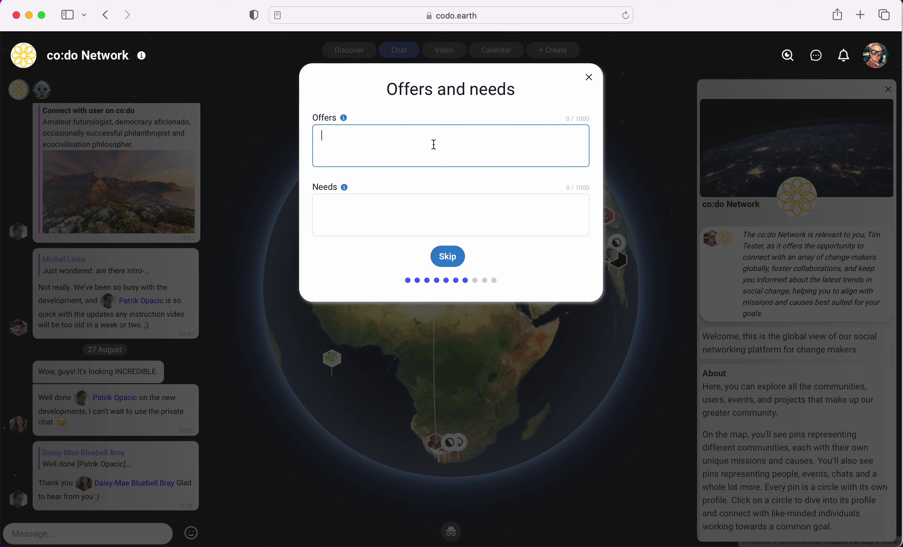
{"action": "type", "text": "I am ver"}
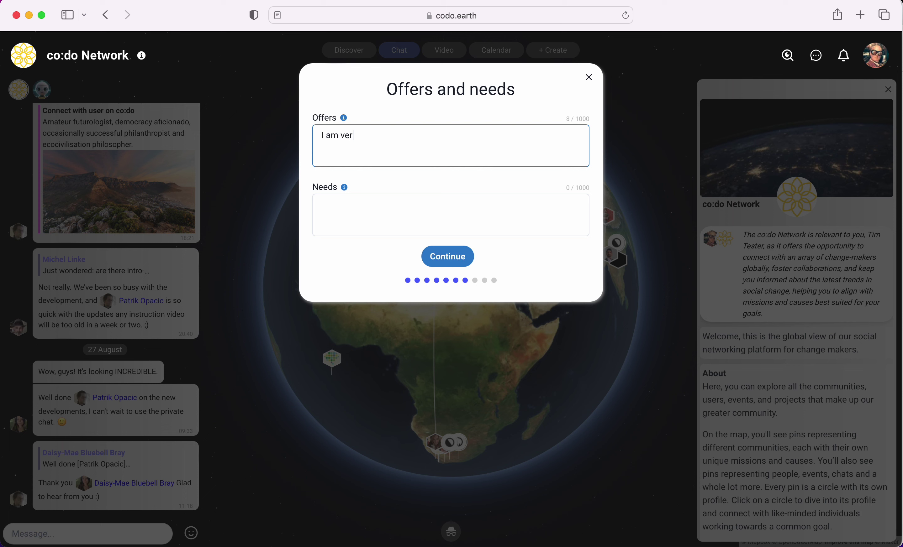
{"action": "type", "text": "y handy with a hammer and a saw."}
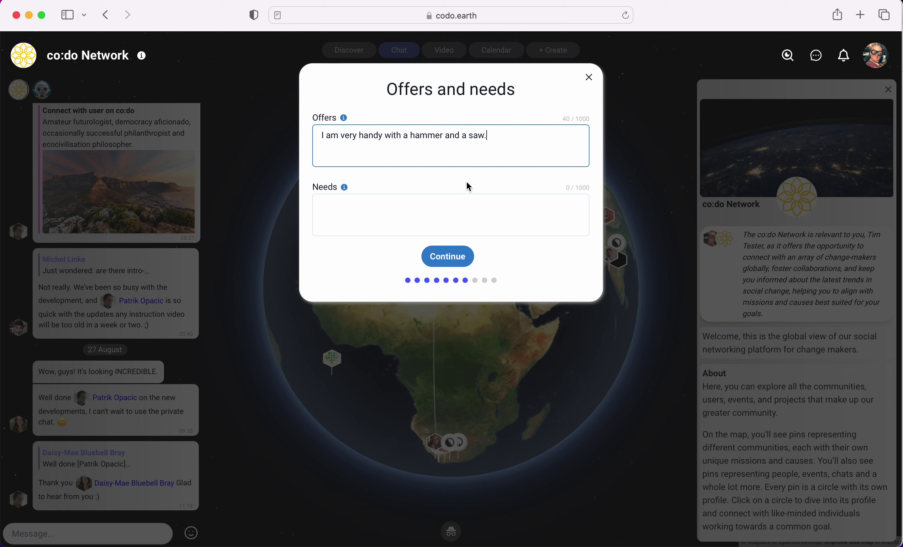
{"action": "left_click", "coordinate": [435, 209]}
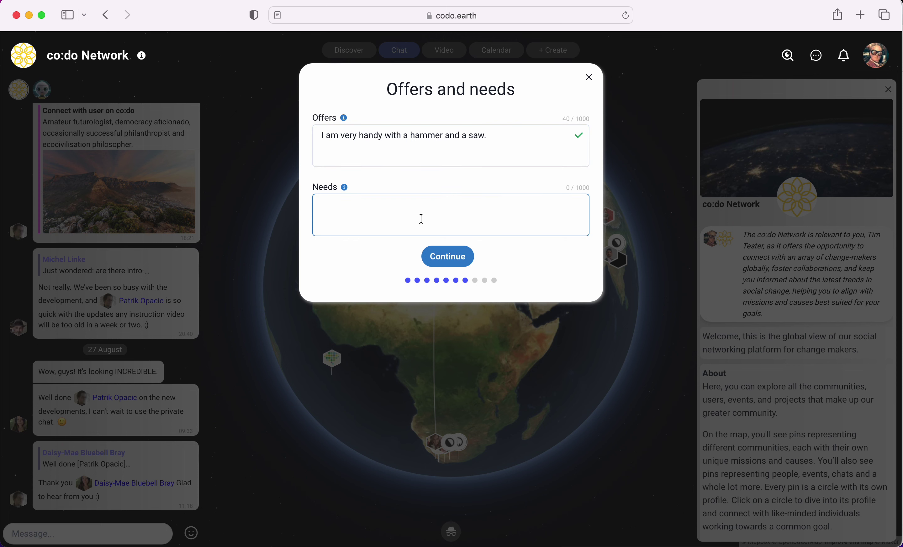
{"action": "type", "text": "I need lumber to build stuff."}
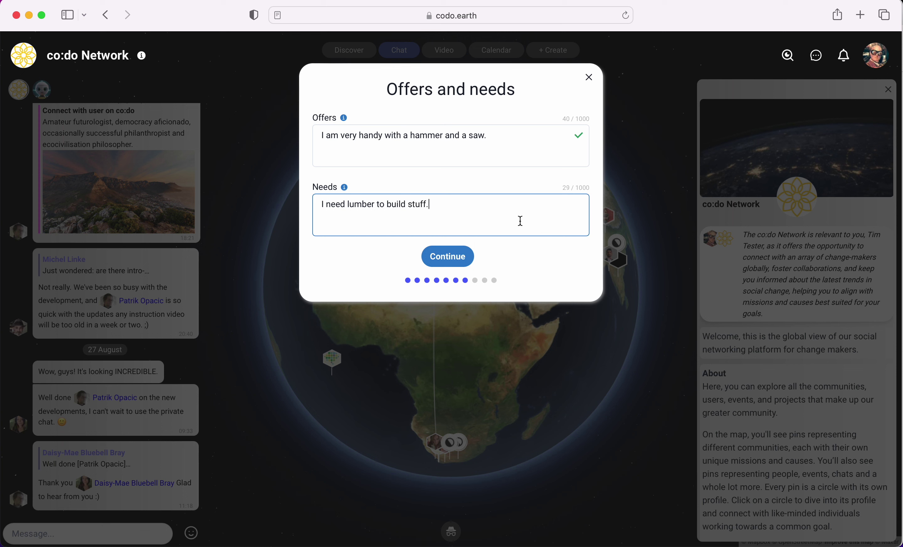
{"action": "left_click", "coordinate": [457, 257]}
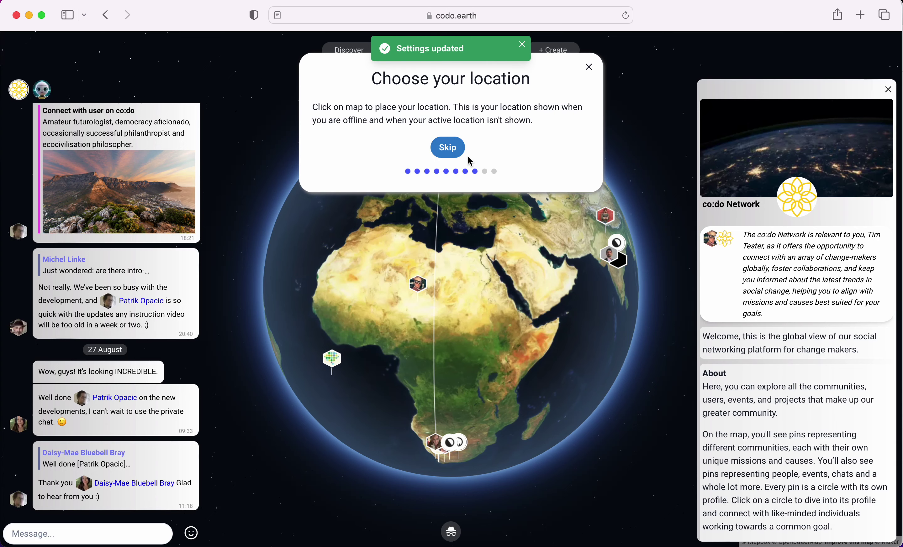
- Rotate the globe to Africa and drop a location pin near the Horn of Africa
{"action": "left_click_drag", "start_coordinate": [513, 227], "coordinate": [456, 252]}
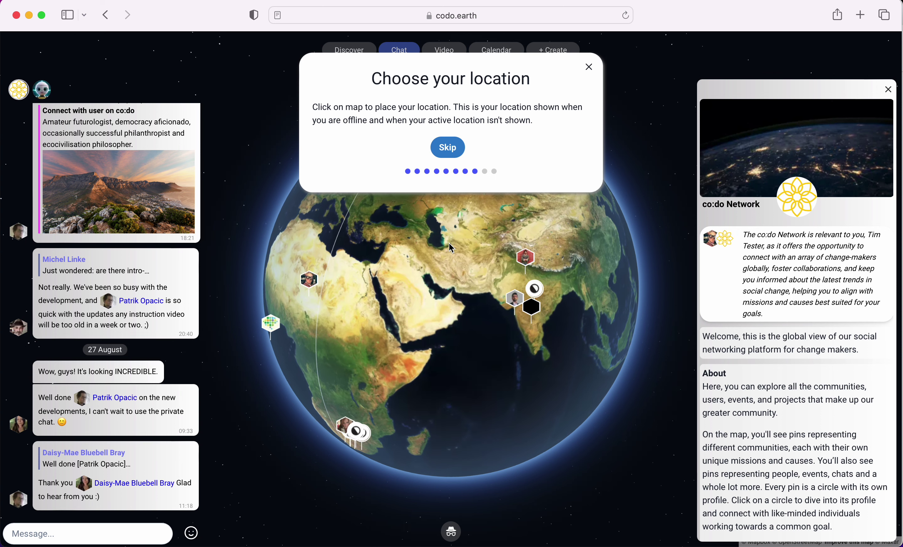
{"action": "left_click_drag", "start_coordinate": [449, 248], "coordinate": [491, 236]}
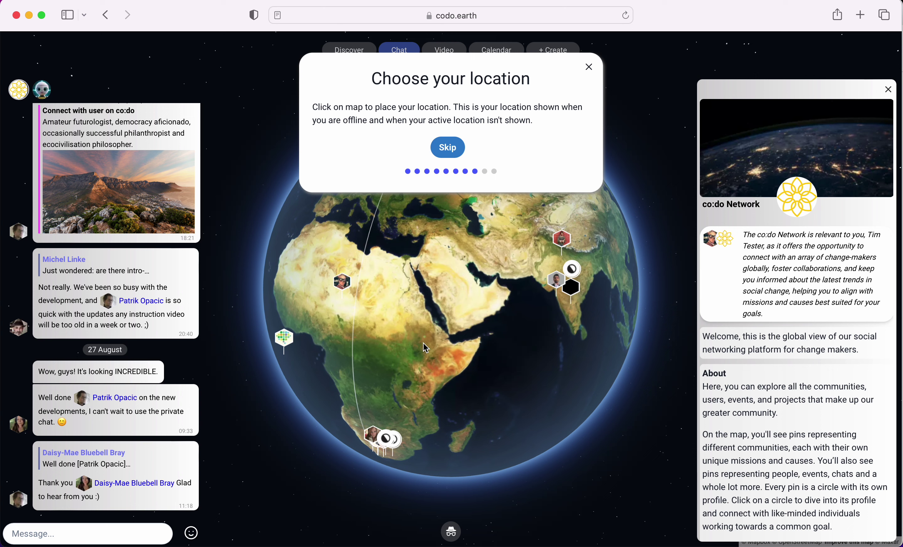
{"action": "left_click_drag", "start_coordinate": [407, 334], "coordinate": [411, 305]}
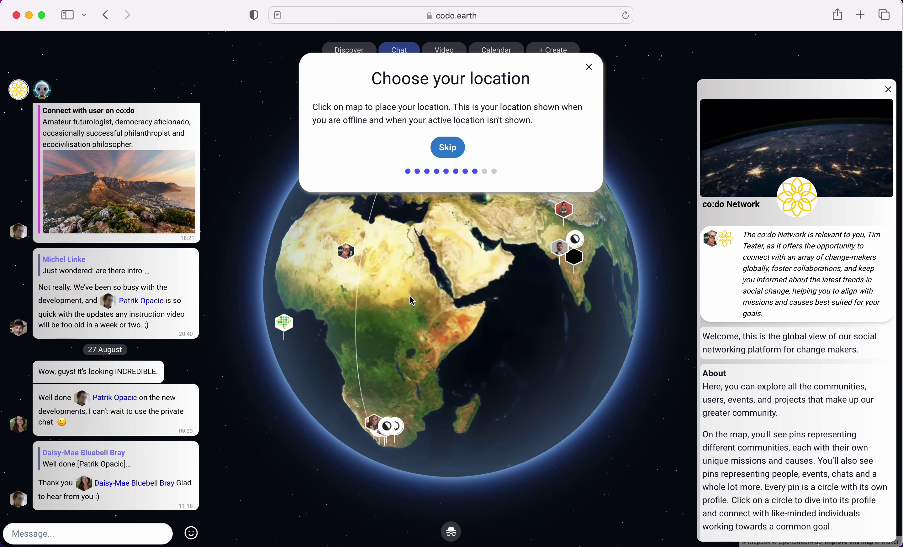
{"action": "left_click", "coordinate": [475, 316]}
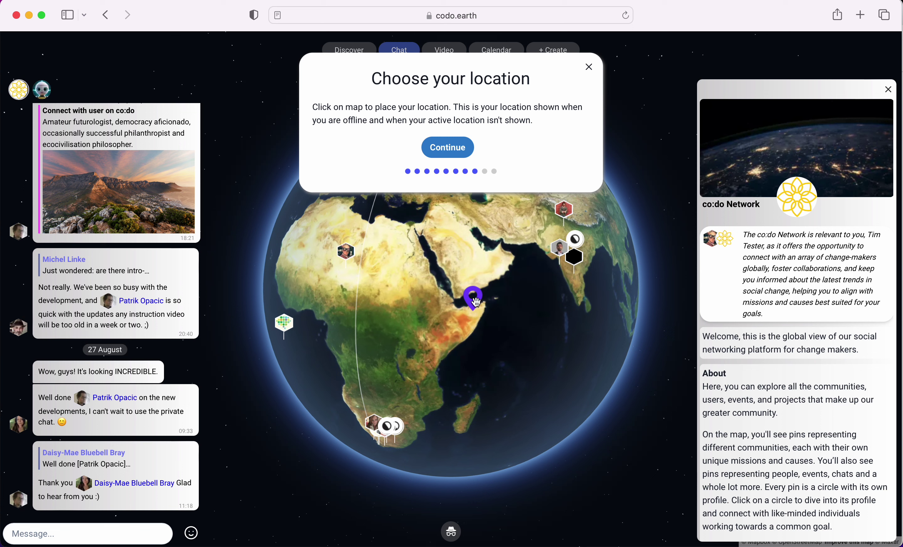
- Reposition the pin onto Madagascar and confirm the location
{"action": "left_click", "coordinate": [498, 261]}
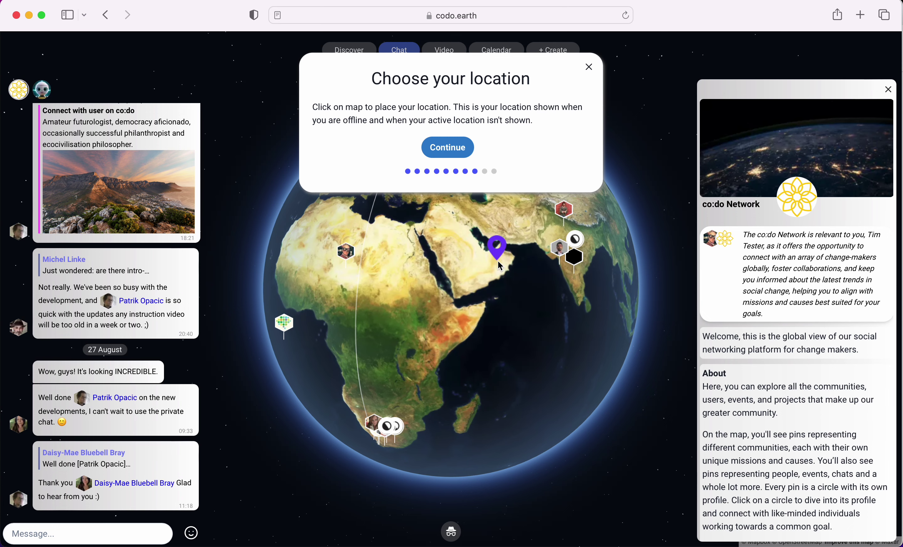
{"action": "left_click", "coordinate": [435, 319]}
{"action": "left_click", "coordinate": [408, 364]}
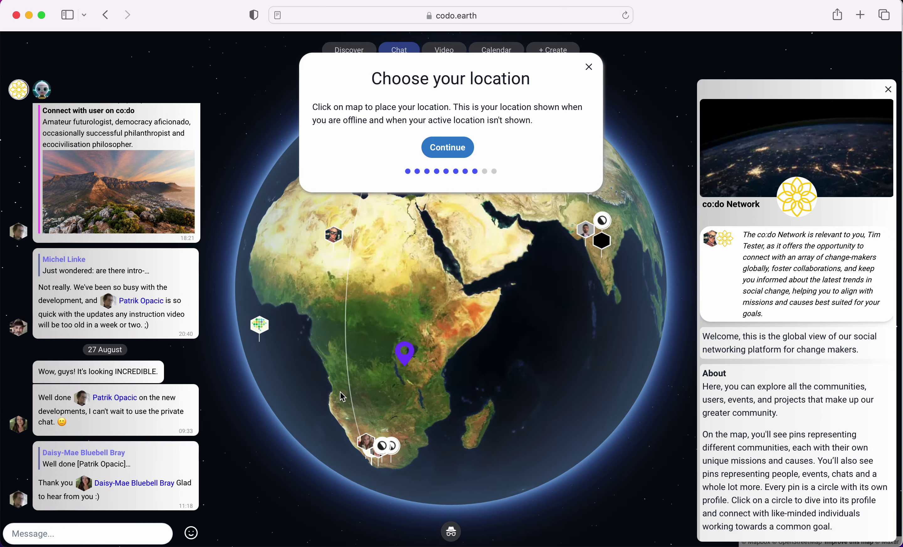
{"action": "left_click", "coordinate": [339, 408]}
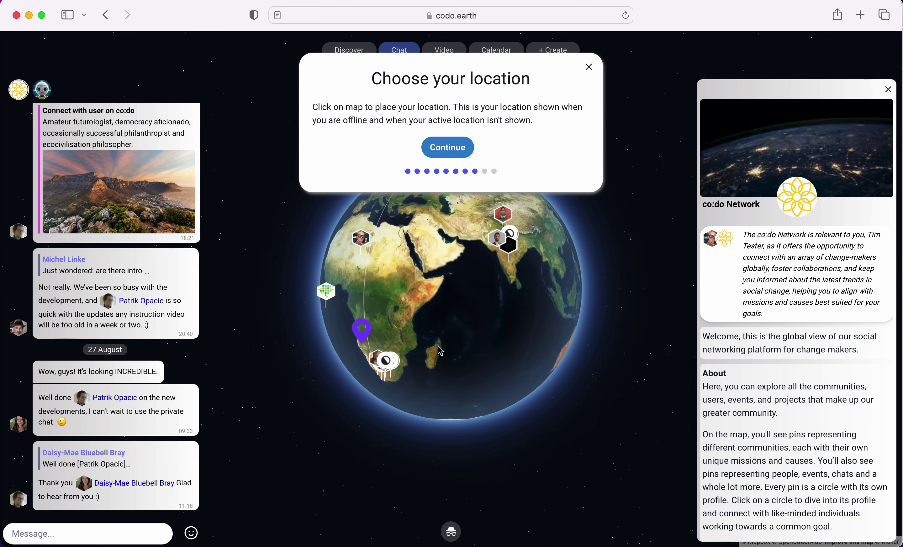
{"action": "left_click", "coordinate": [439, 347]}
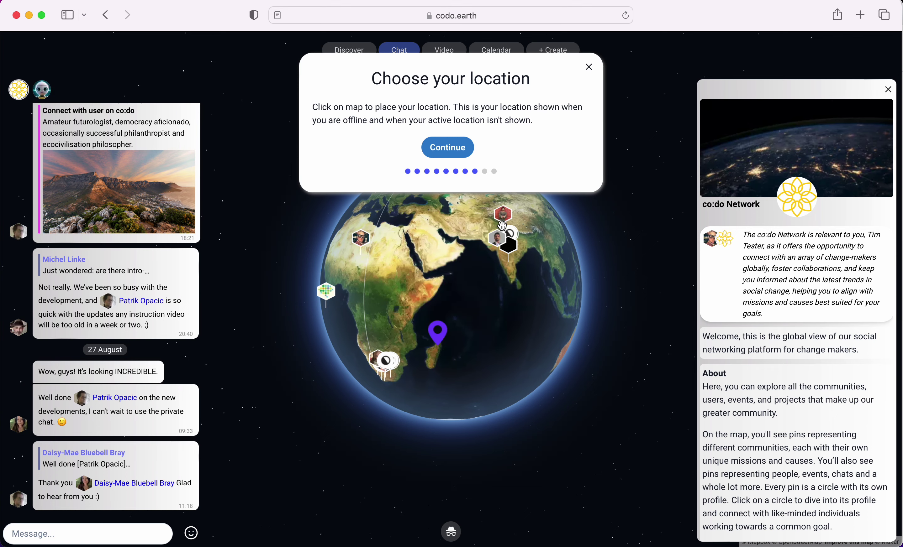
{"action": "left_click", "coordinate": [452, 148]}
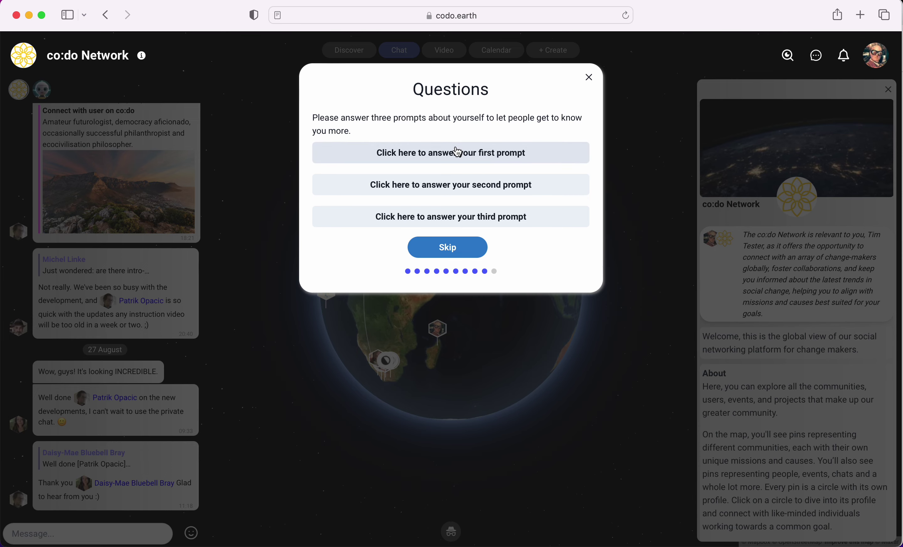
- Close the first prompt's question list, skip all questions, and start using the network
{"action": "left_click", "coordinate": [448, 155]}
{"action": "scroll", "coordinate": [405, 273], "scroll_direction": "down", "scroll_amount": 3}
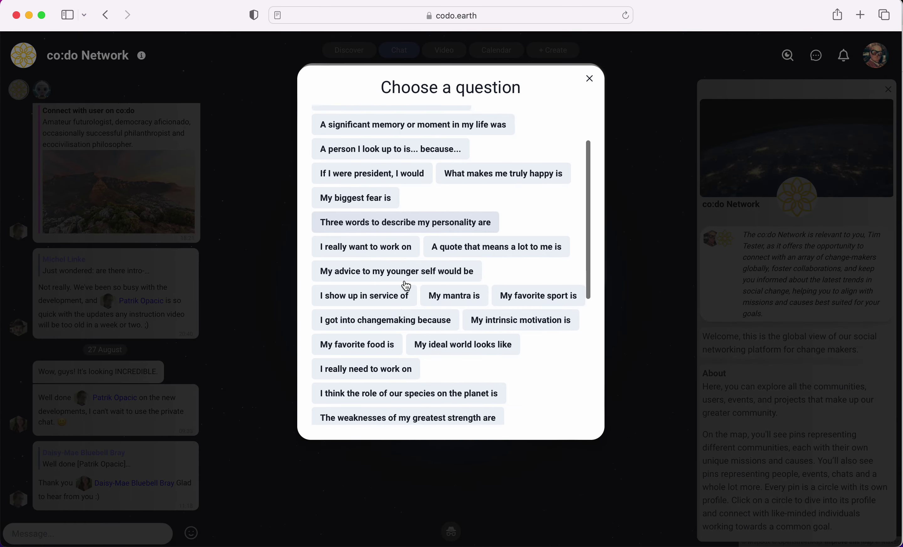
{"action": "scroll", "coordinate": [405, 286], "scroll_direction": "down", "scroll_amount": 5}
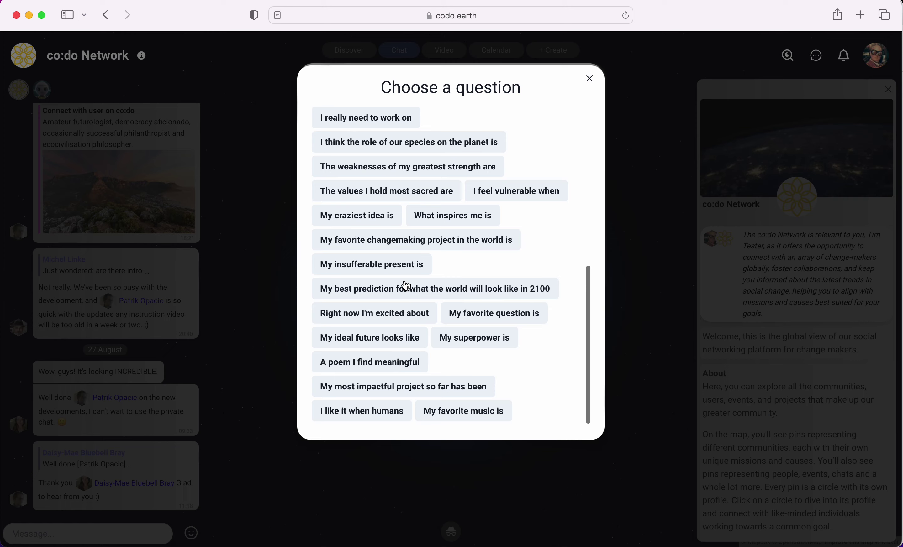
{"action": "left_click", "coordinate": [592, 81]}
{"action": "left_click", "coordinate": [457, 253]}
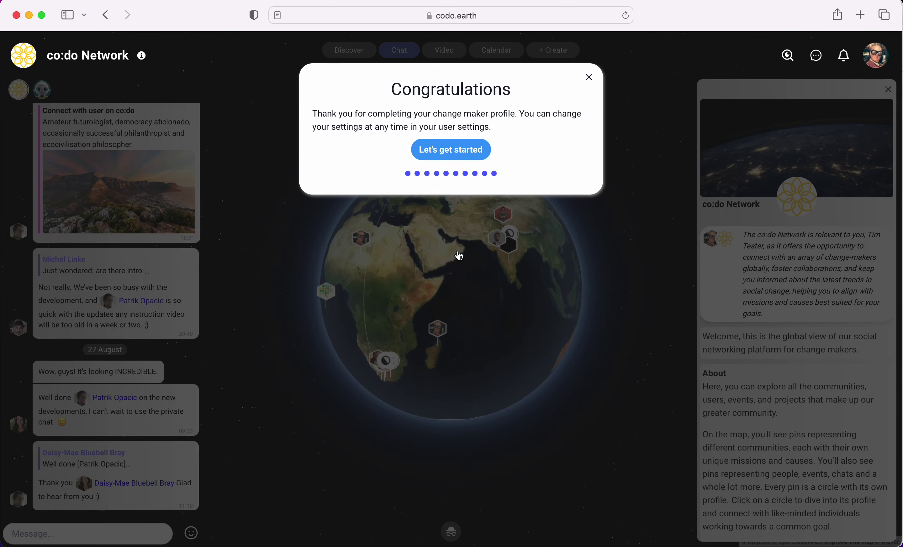
{"action": "left_click", "coordinate": [457, 151]}
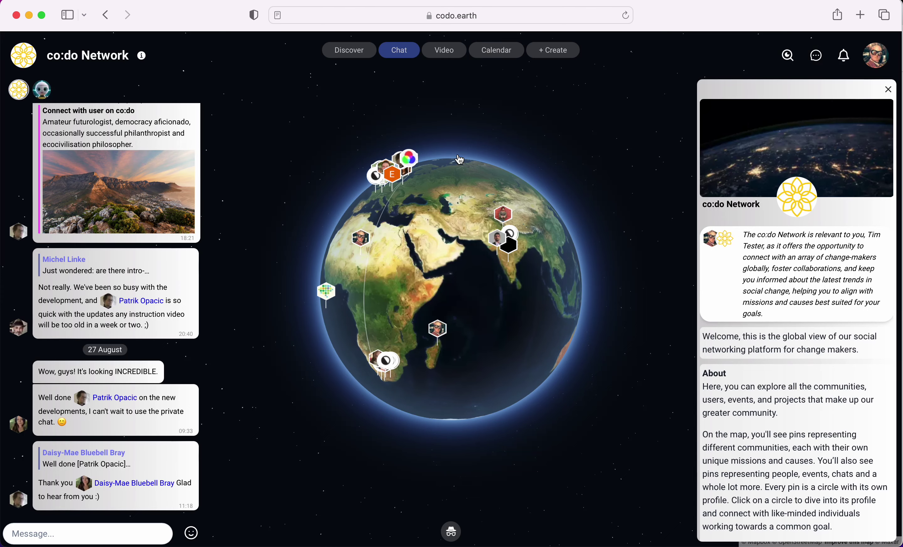
- Choose My profile from the avatar menu at the top right
{"action": "left_click", "coordinate": [879, 60]}
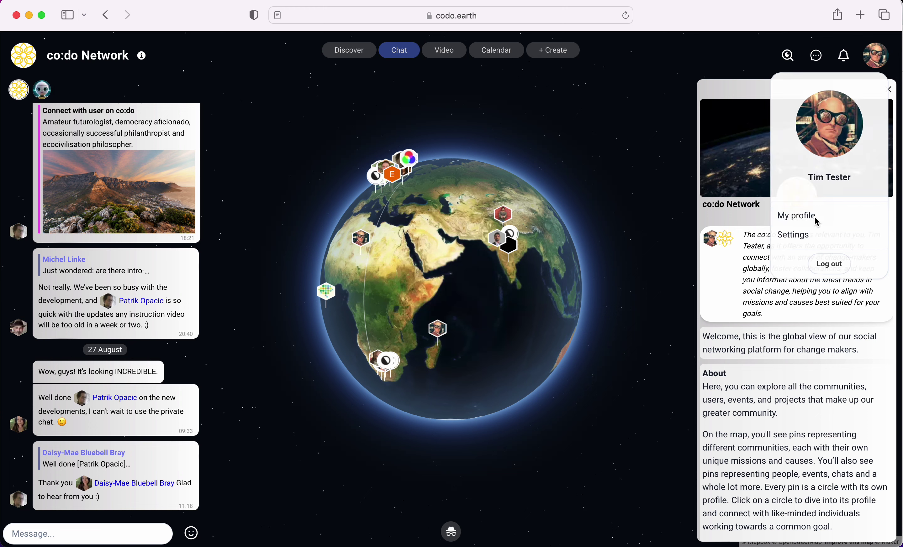
{"action": "left_click", "coordinate": [815, 222]}
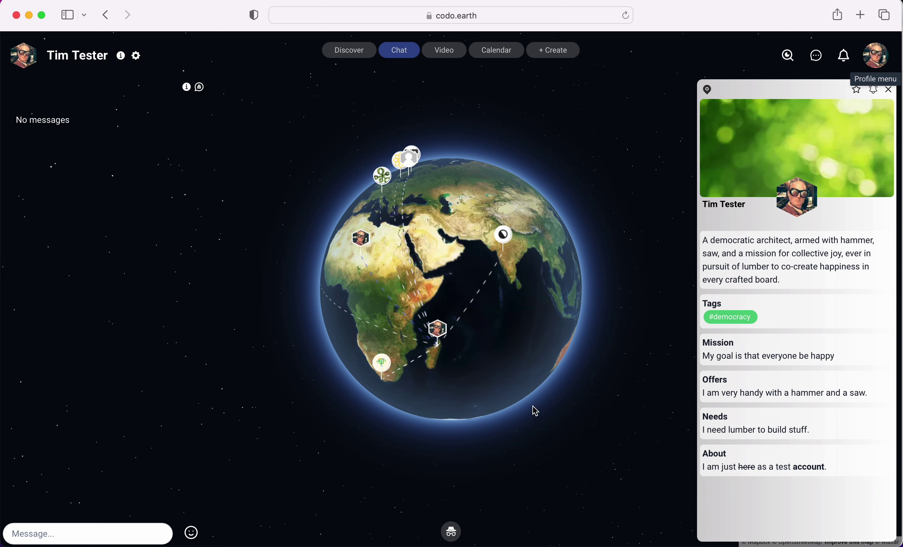
- Rotate the globe and preview the account's own pin card
{"action": "left_click_drag", "start_coordinate": [499, 342], "coordinate": [561, 309]}
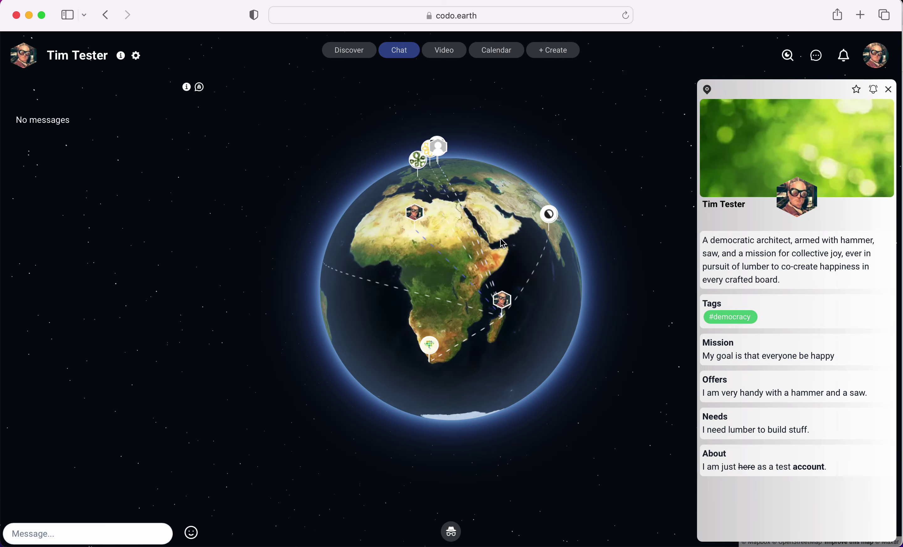
{"action": "left_click_drag", "start_coordinate": [504, 243], "coordinate": [448, 257]}
{"action": "left_click", "coordinate": [458, 325]}
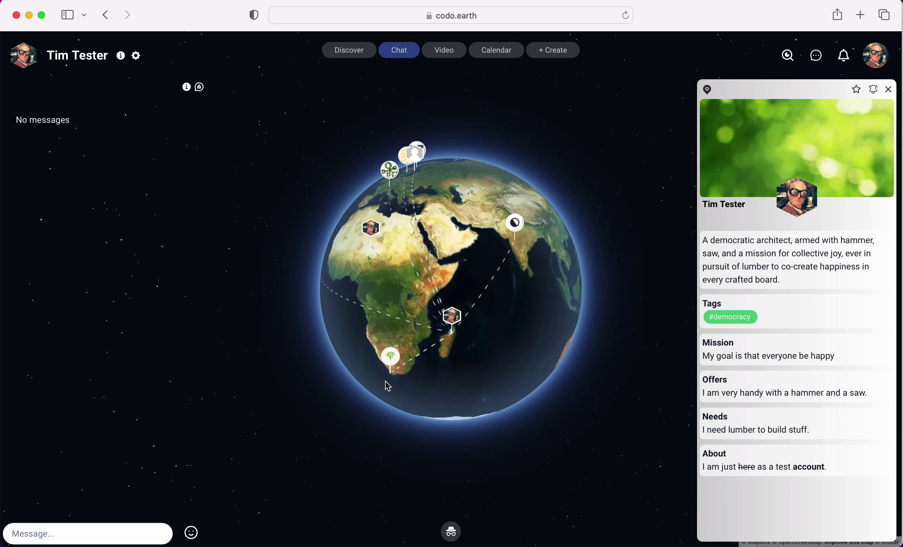
{"action": "left_click_drag", "start_coordinate": [466, 276], "coordinate": [479, 297]}
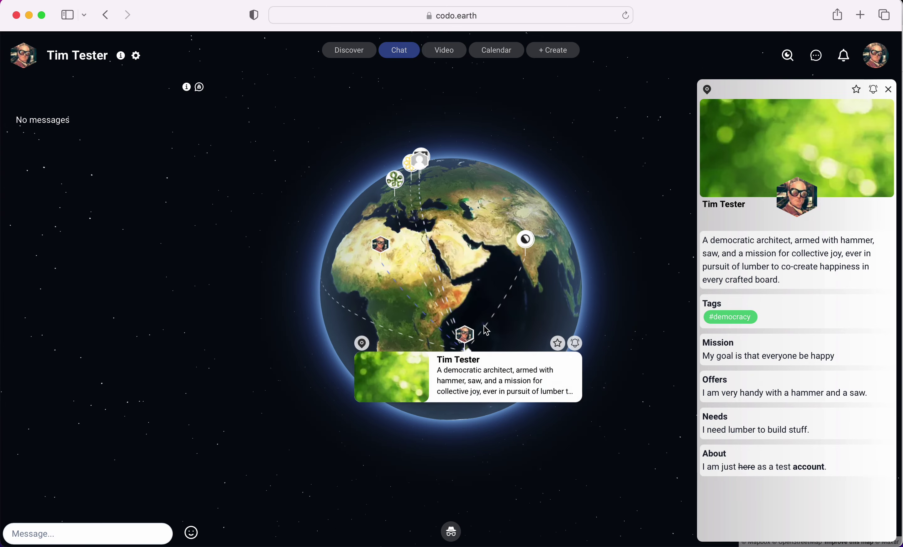
- Zoom out the globe and open the #democracy/#permaculture test user's profile from his pin
{"action": "mouse_move", "coordinate": [526, 245]}
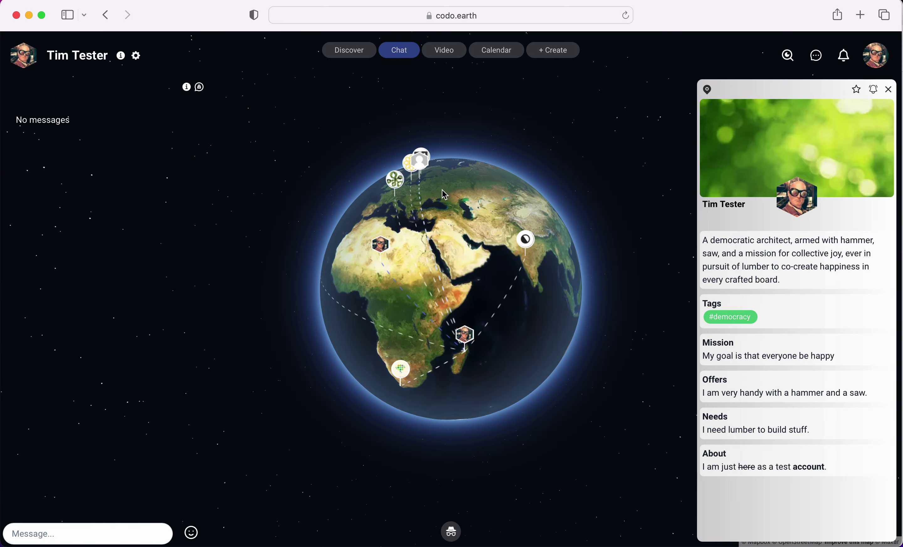
{"action": "scroll", "coordinate": [447, 195], "scroll_direction": "up", "scroll_amount": 3}
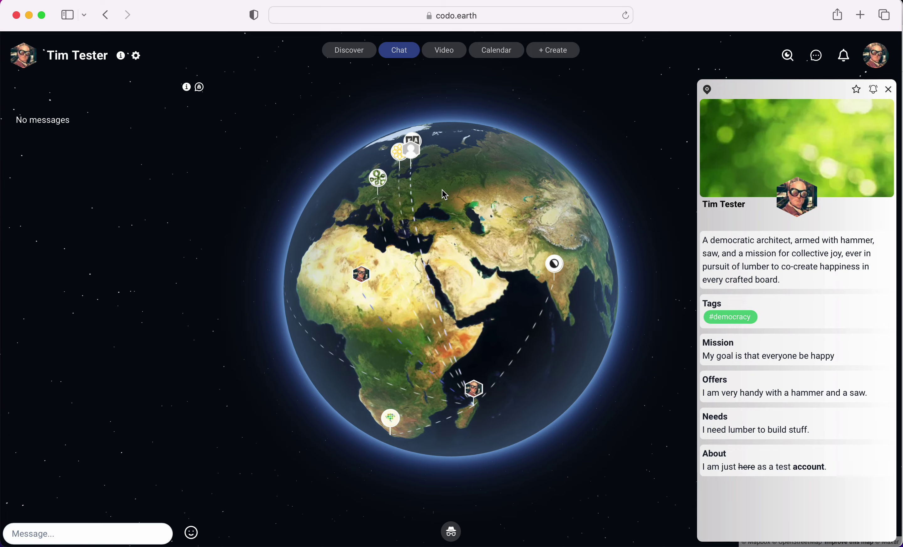
{"action": "scroll", "coordinate": [456, 194], "scroll_direction": "up", "scroll_amount": 3}
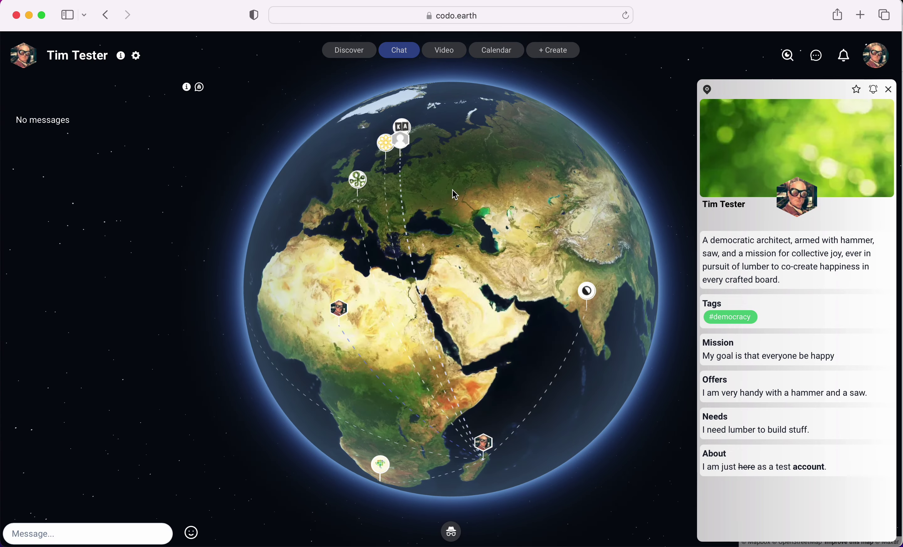
{"action": "scroll", "coordinate": [456, 195], "scroll_direction": "down", "scroll_amount": 5}
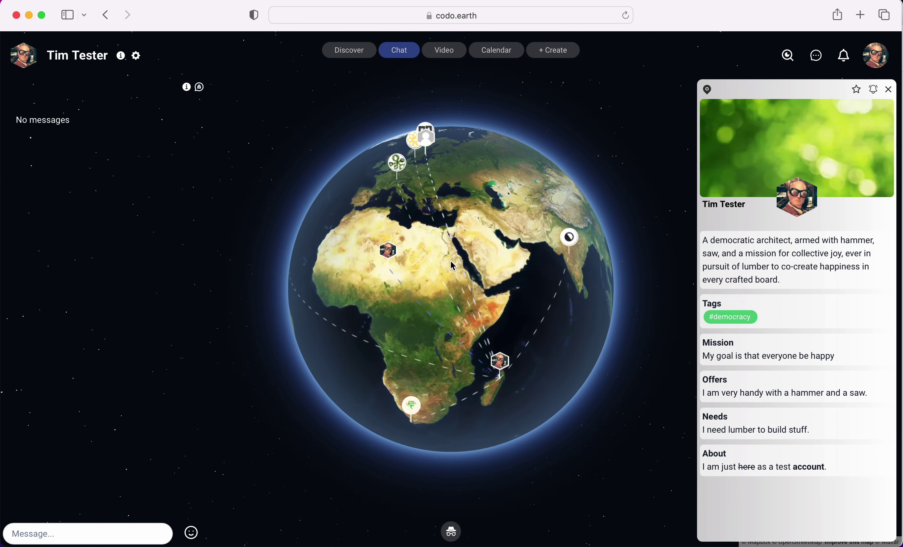
{"action": "left_click", "coordinate": [400, 262]}
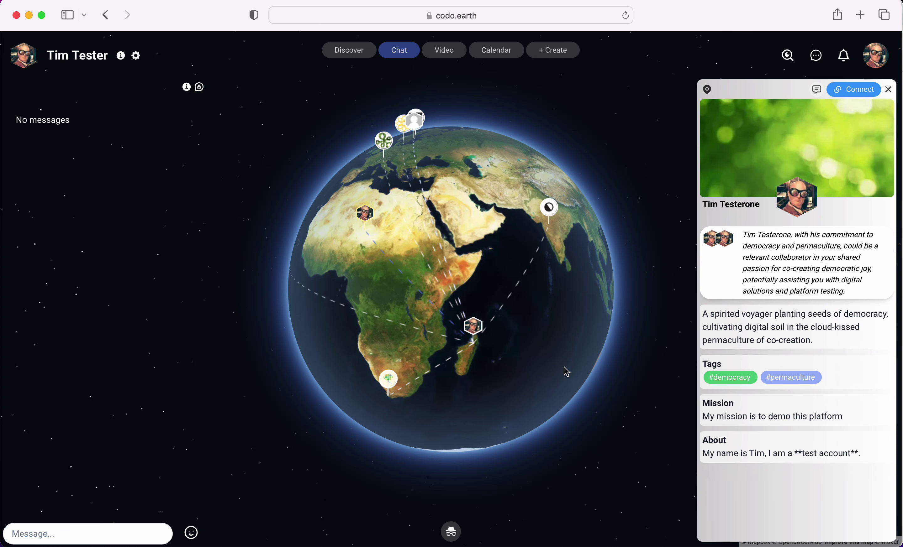
{"action": "left_click_drag", "start_coordinate": [436, 301], "coordinate": [408, 288]}
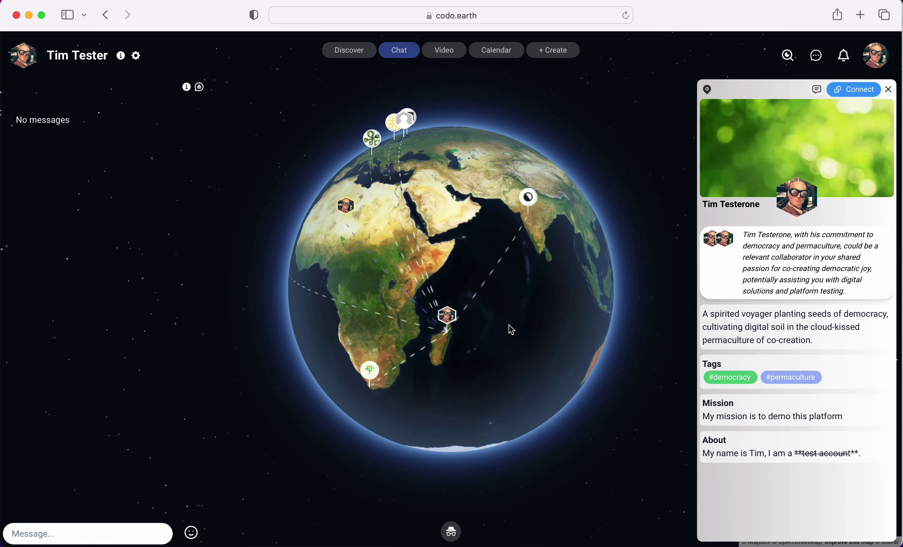
{"action": "left_click_drag", "start_coordinate": [512, 330], "coordinate": [529, 359]}
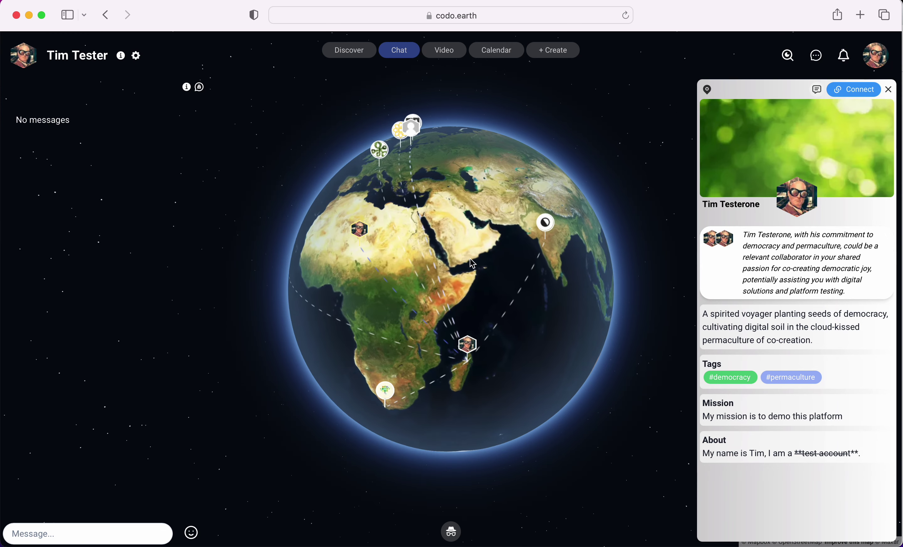
- Post 'Welcome to my wall!' and then 'Or chat, as it were.' in the wall chat
{"action": "left_click", "coordinate": [63, 536]}
{"action": "type", "text": "Welcome to my wall!"}
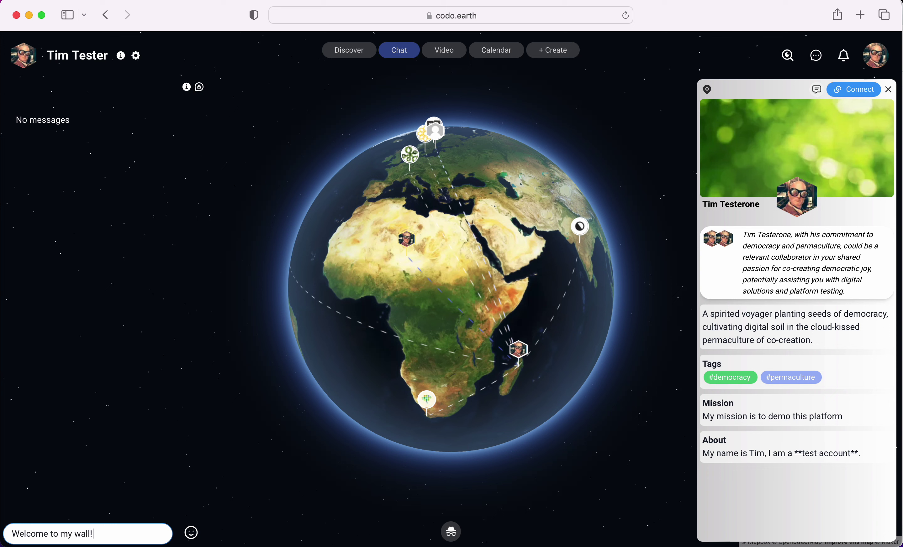
{"action": "key", "text": "Return"}
{"action": "type", "text": "Or chat, as it"}
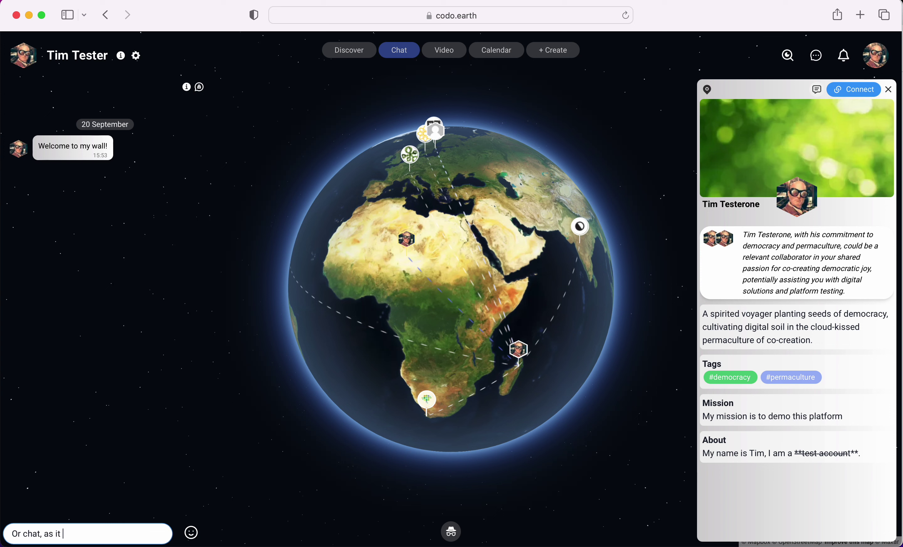
{"action": "type", "text": " were."}
{"action": "key", "text": "Return"}
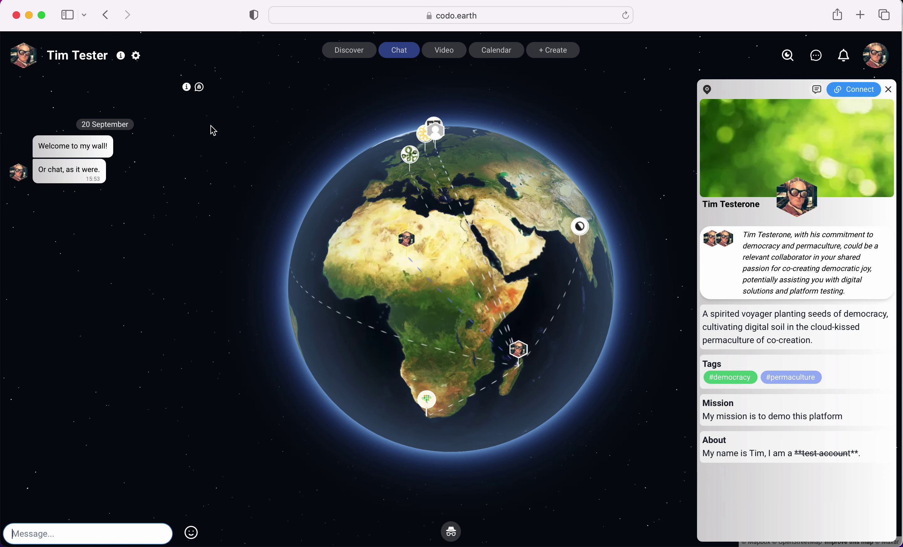
- Switch to the co:do Network circle and show the account's own profile and wall
{"action": "left_click", "coordinate": [35, 66]}
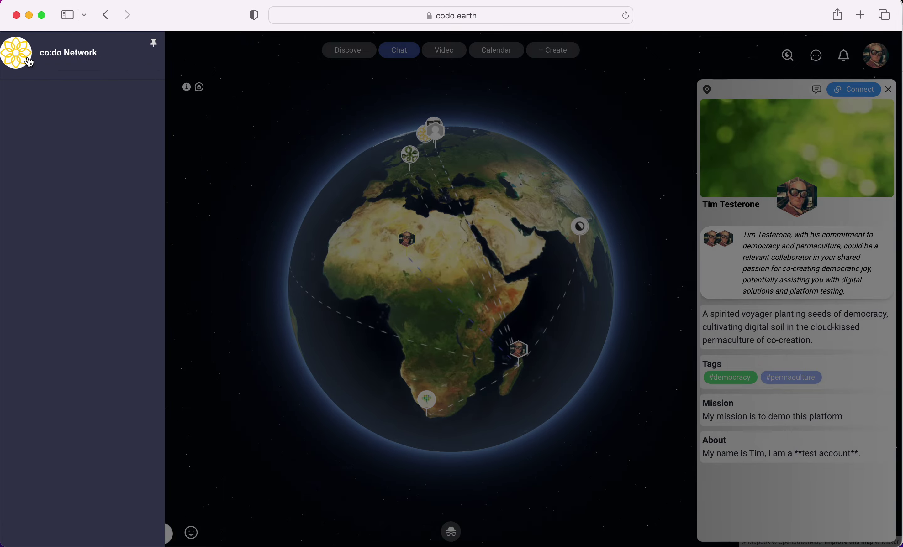
{"action": "left_click", "coordinate": [30, 62]}
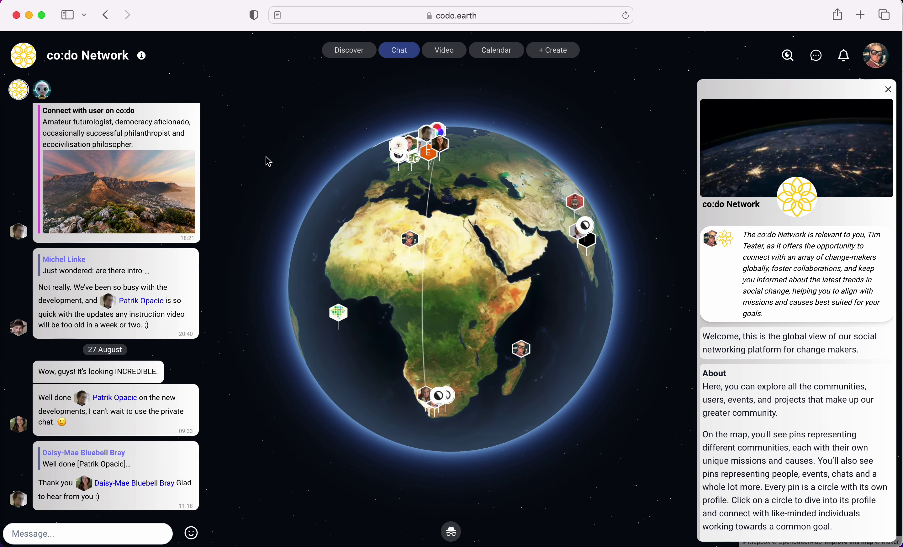
{"action": "left_click", "coordinate": [892, 59]}
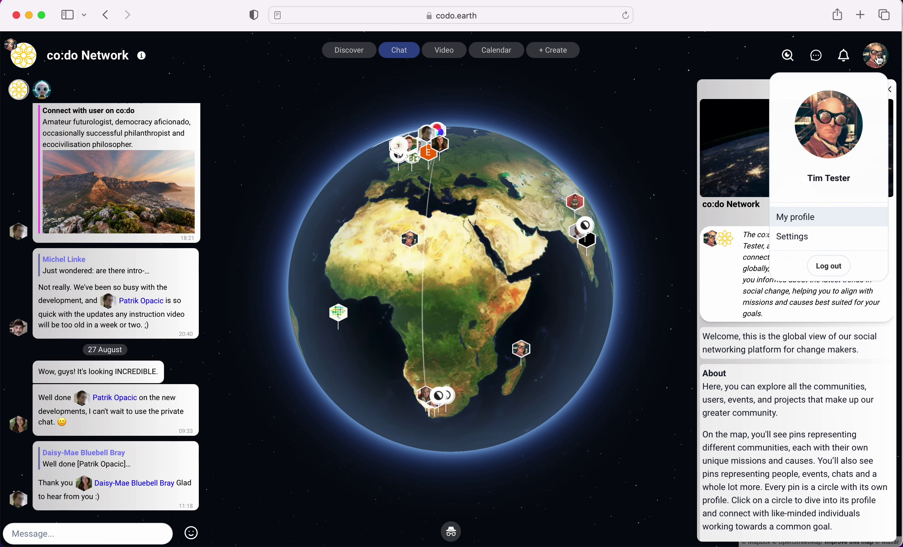
{"action": "left_click", "coordinate": [822, 221]}
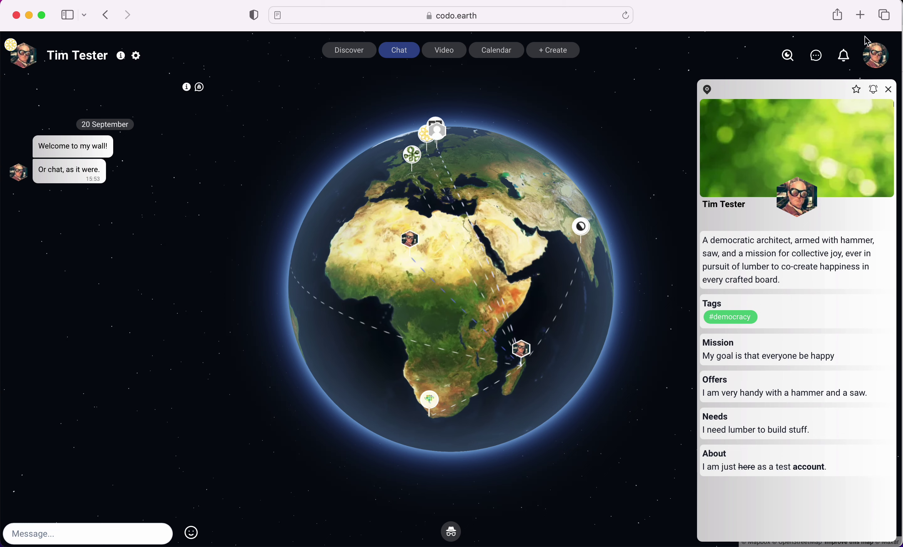
{"action": "left_click", "coordinate": [875, 60]}
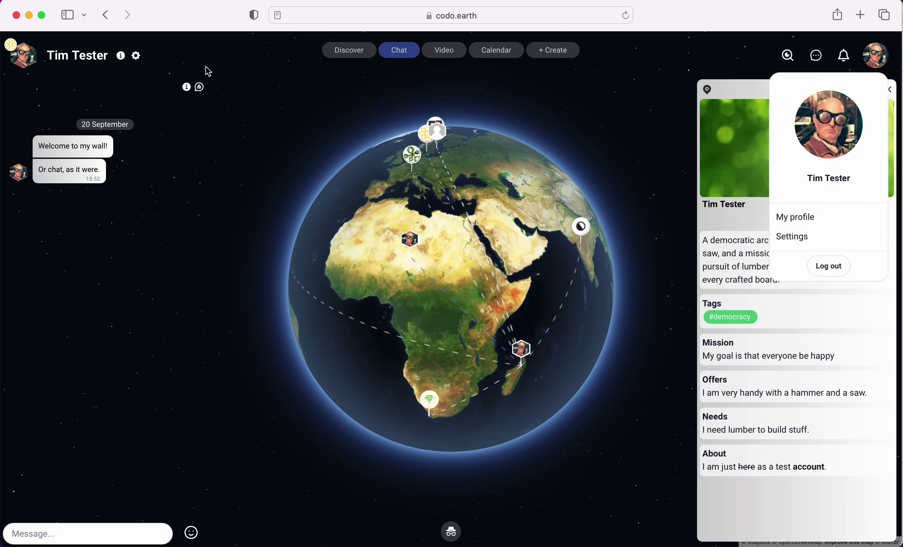
- In the profile's Name and description settings, switch on the Public user option
{"action": "left_click", "coordinate": [137, 56]}
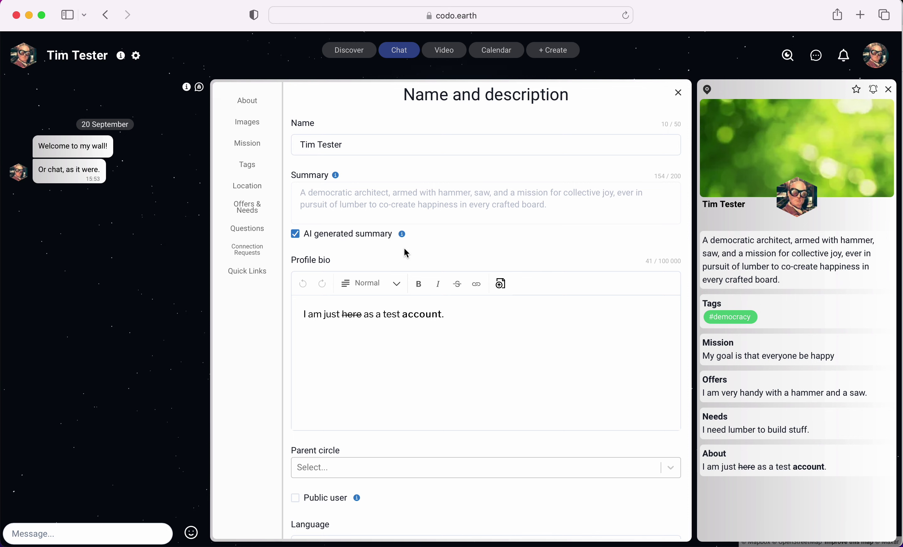
{"action": "scroll", "coordinate": [479, 210], "scroll_direction": "down", "scroll_amount": 3}
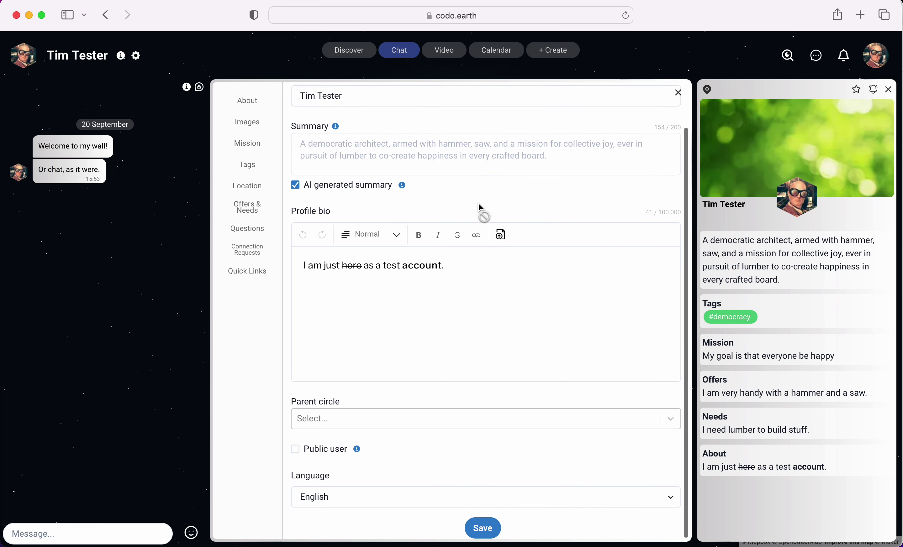
{"action": "scroll", "coordinate": [479, 209], "scroll_direction": "up", "scroll_amount": 3}
{"action": "scroll", "coordinate": [298, 322], "scroll_direction": "down", "scroll_amount": 2}
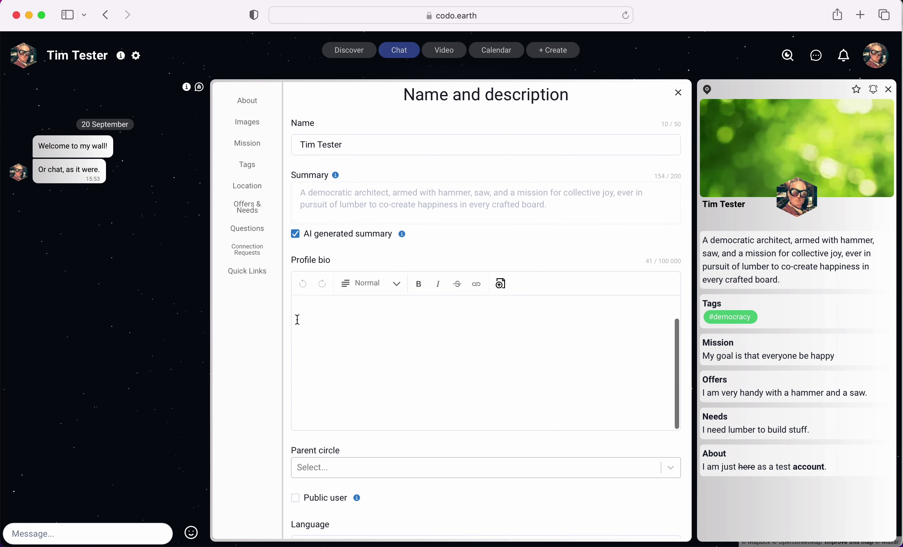
{"action": "scroll", "coordinate": [387, 366], "scroll_direction": "up", "scroll_amount": 2}
{"action": "scroll", "coordinate": [494, 413], "scroll_direction": "down", "scroll_amount": 1}
{"action": "scroll", "coordinate": [497, 416], "scroll_direction": "down", "scroll_amount": 1}
{"action": "scroll", "coordinate": [522, 504], "scroll_direction": "down", "scroll_amount": 2}
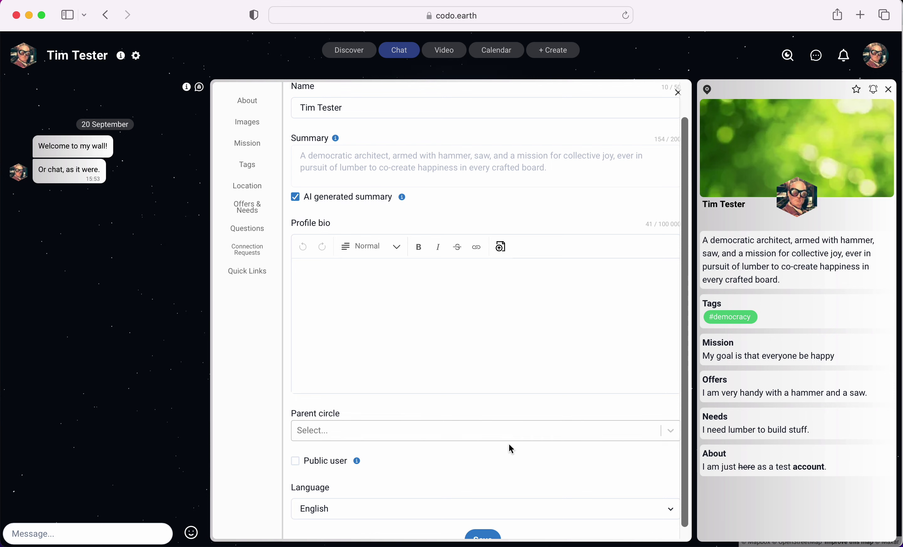
{"action": "scroll", "coordinate": [508, 445], "scroll_direction": "down", "scroll_amount": 1}
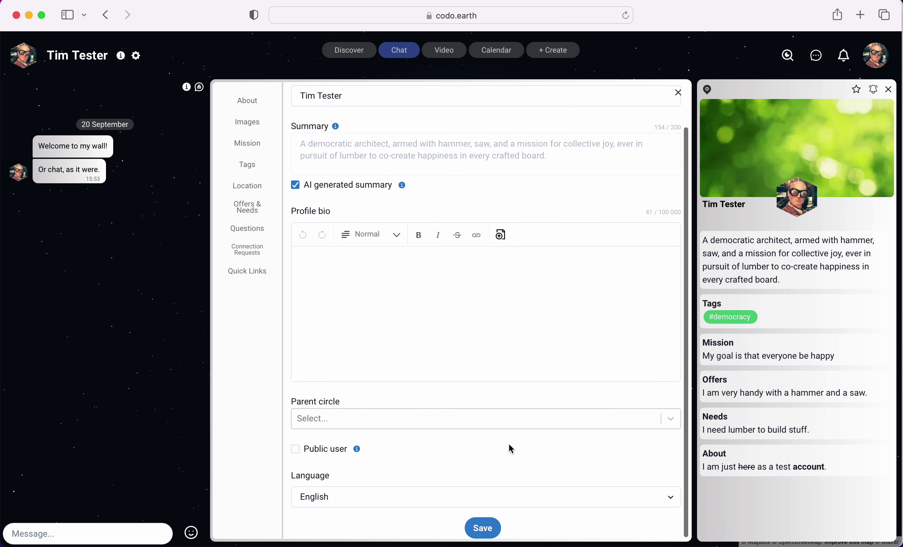
{"action": "scroll", "coordinate": [509, 445], "scroll_direction": "up", "scroll_amount": 3}
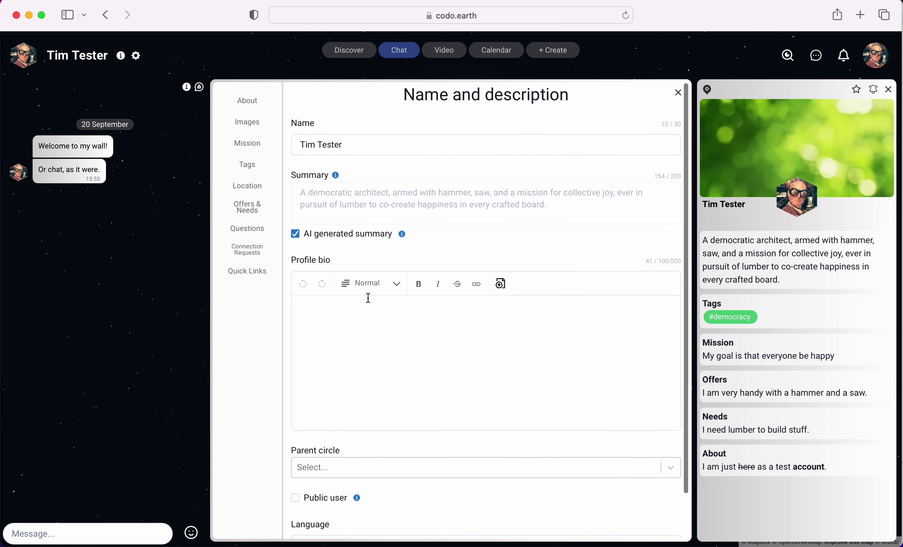
{"action": "left_click", "coordinate": [296, 502]}
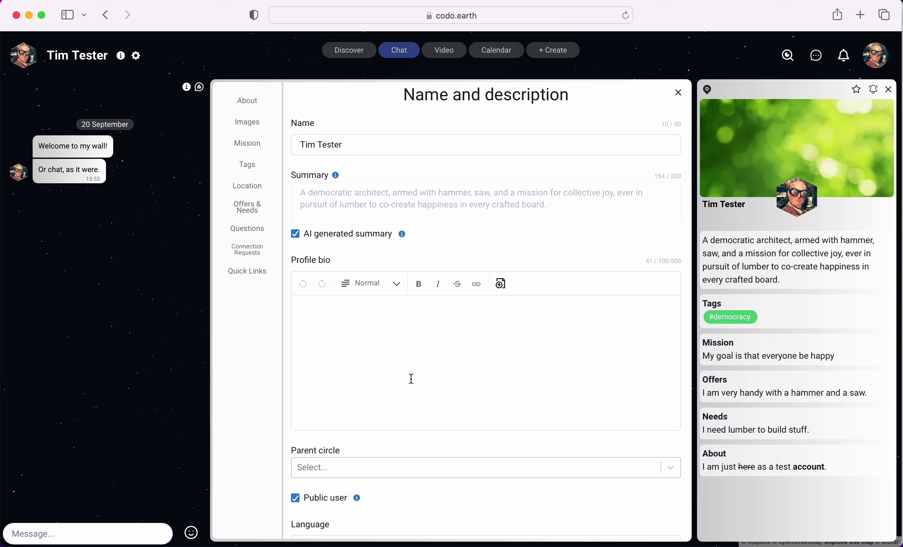
- Browse the Images, Mission, Tags, Location, Offers & Needs and Questions sections, ending on Connection requests
{"action": "left_click", "coordinate": [251, 125]}
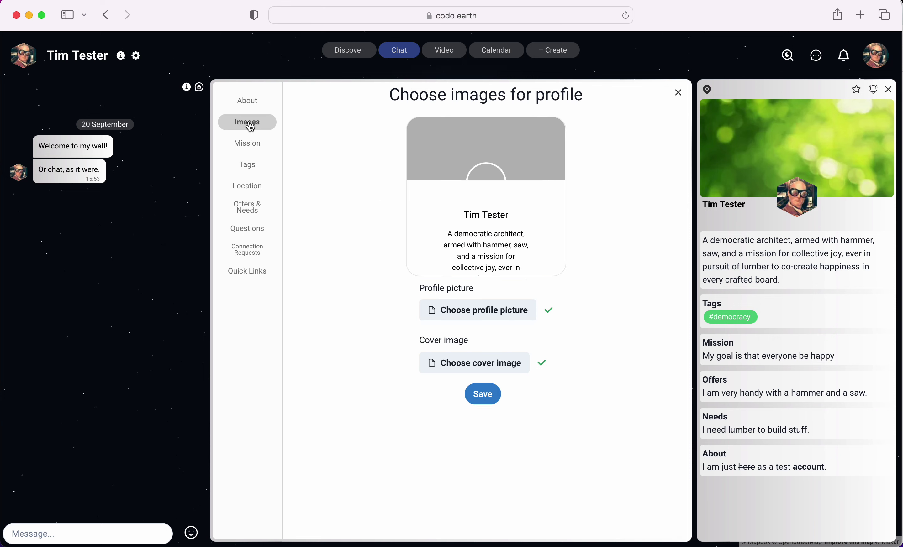
{"action": "left_click", "coordinate": [253, 146]}
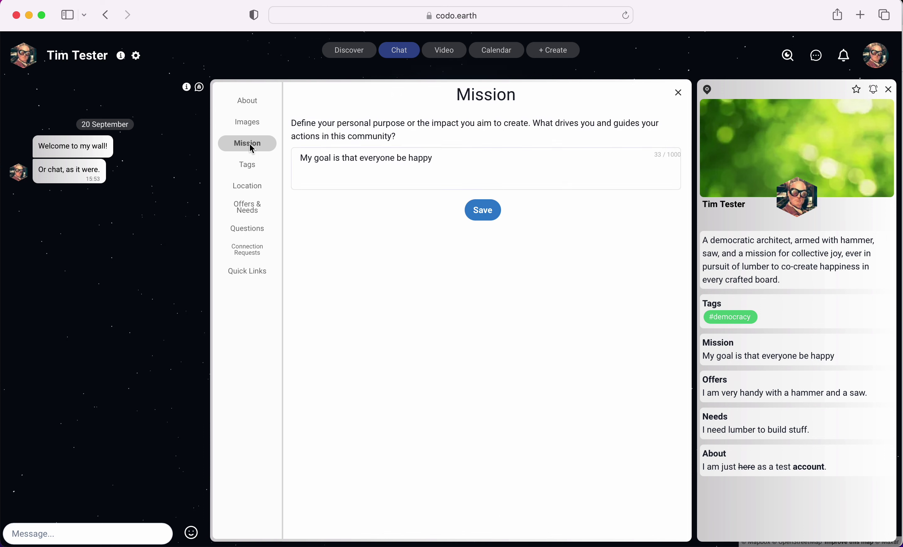
{"action": "left_click", "coordinate": [247, 166]}
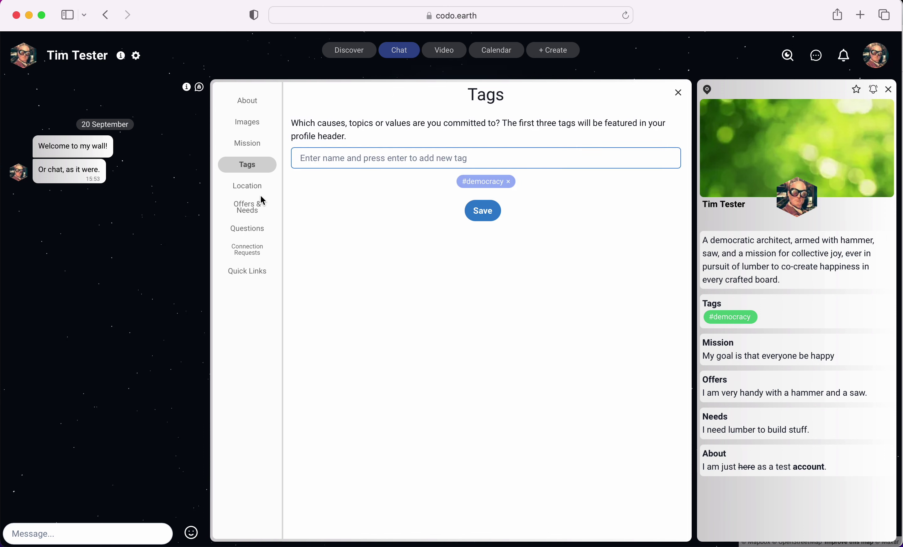
{"action": "left_click", "coordinate": [250, 189]}
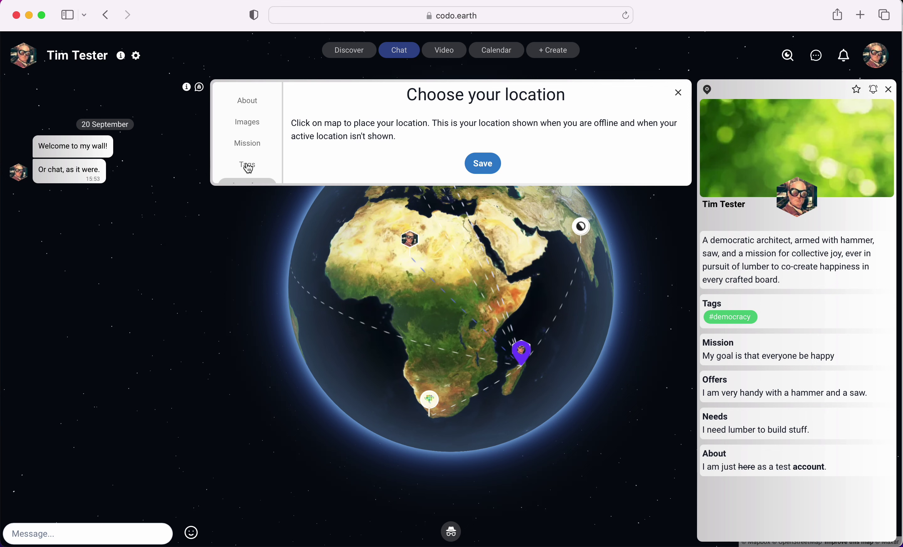
{"action": "left_click", "coordinate": [249, 168]}
{"action": "left_click", "coordinate": [251, 214]}
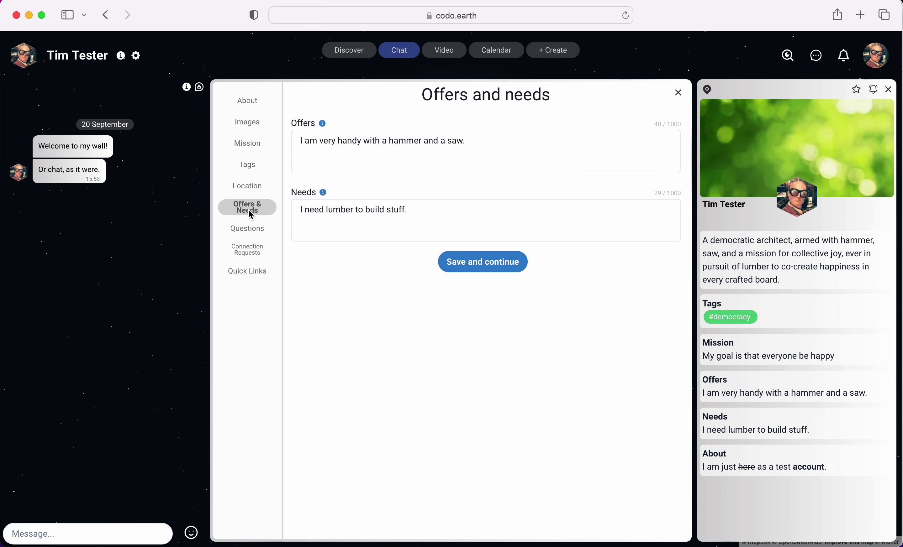
{"action": "left_click", "coordinate": [254, 236]}
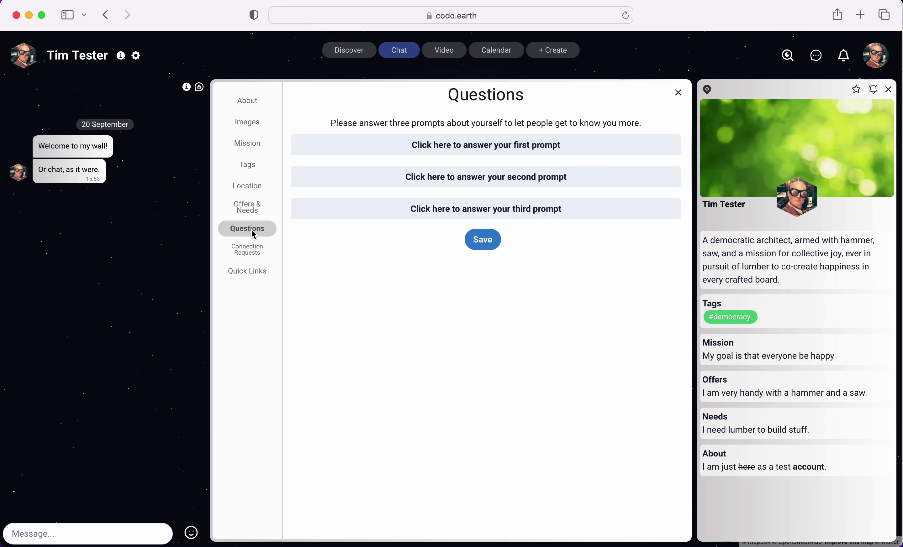
{"action": "left_click", "coordinate": [252, 252]}
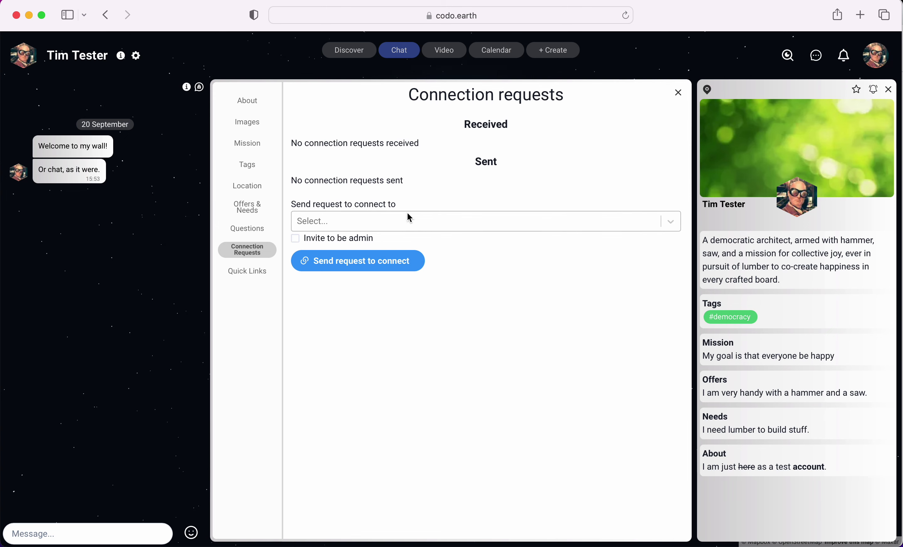
- Look over the empty social Links page, then close the profile settings dialog
{"action": "left_click", "coordinate": [240, 273]}
{"action": "scroll", "coordinate": [464, 267], "scroll_direction": "down", "scroll_amount": 5}
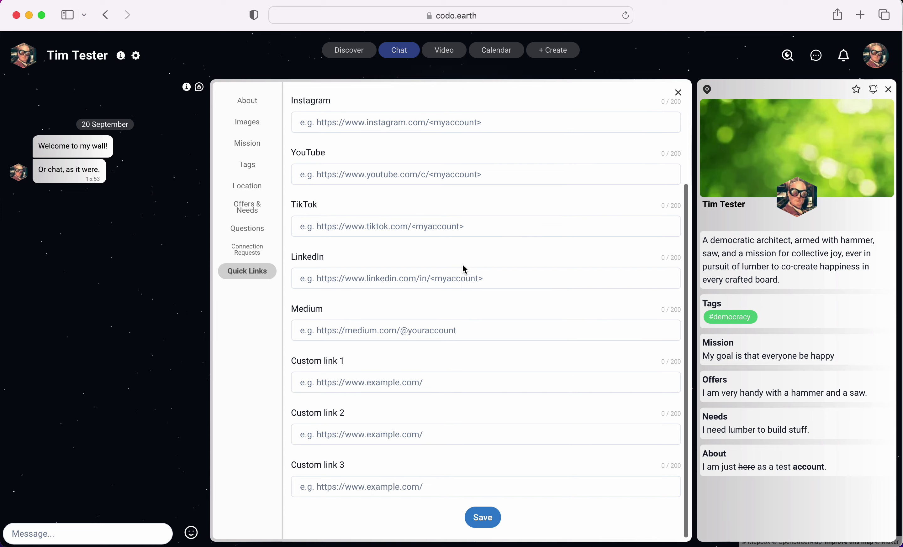
{"action": "scroll", "coordinate": [465, 269], "scroll_direction": "up", "scroll_amount": 5}
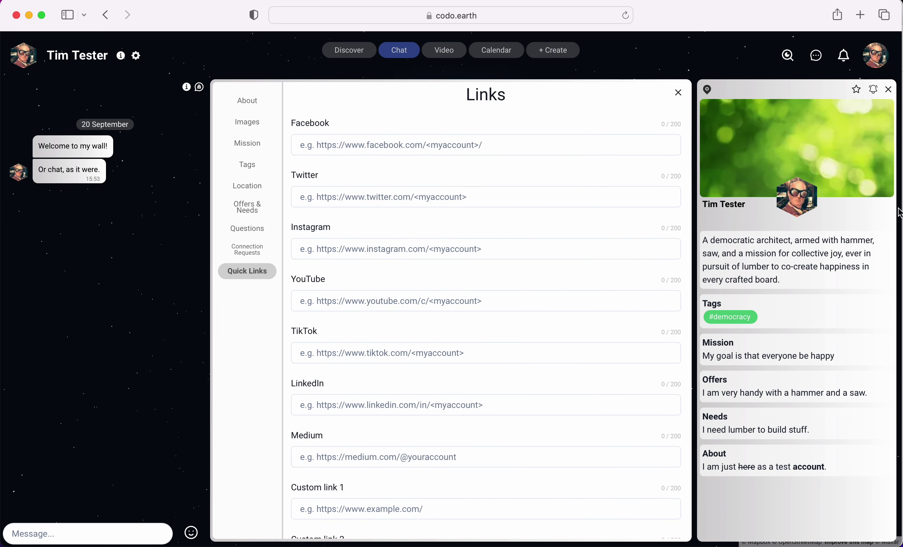
{"action": "left_click", "coordinate": [679, 93]}
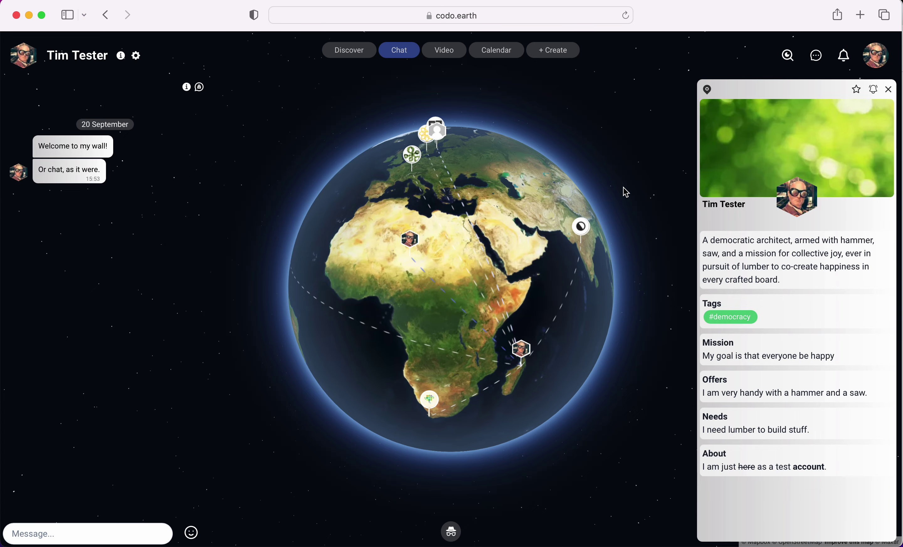
- Fly the map in to the profile's own location using the panel's location pin
{"action": "left_click", "coordinate": [709, 91]}
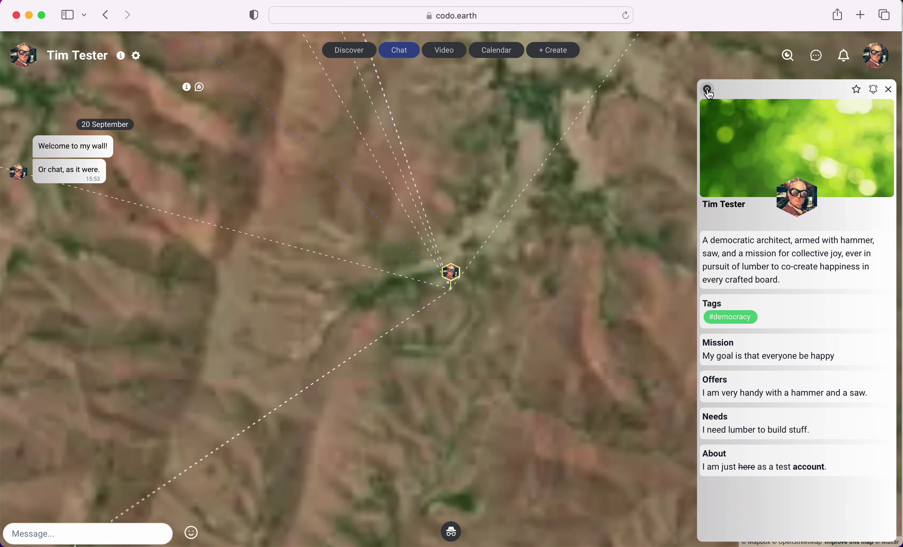